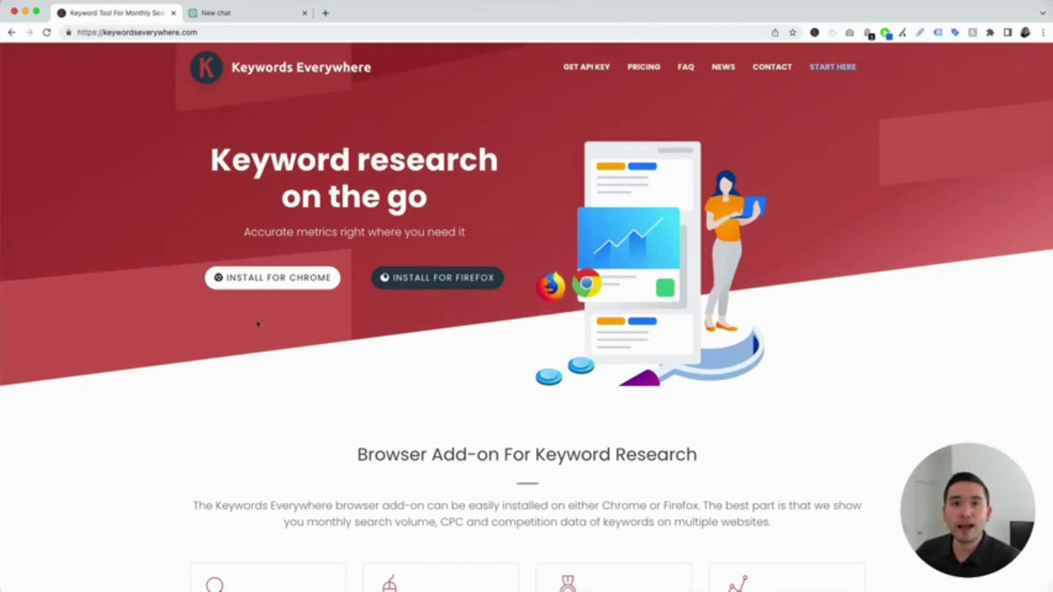
Leave the Keywords Everywhere homepage and switch to the ChatGPT New chat tab
left_click(260, 17)
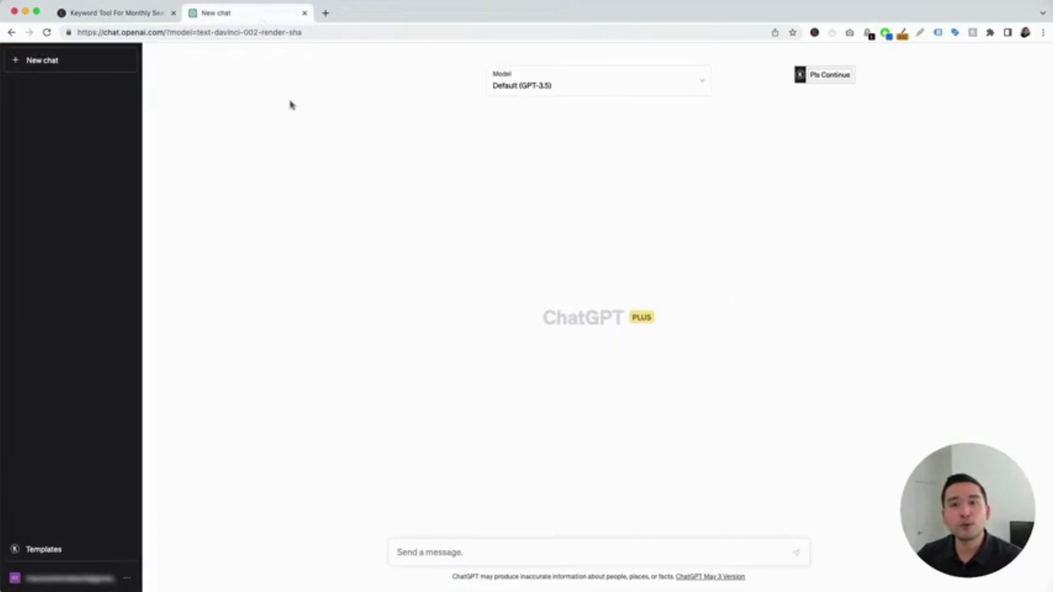
Check the Keywords Everywhere extension popup, then bring up its prompt templates in ChatGPT
left_click(815, 33)
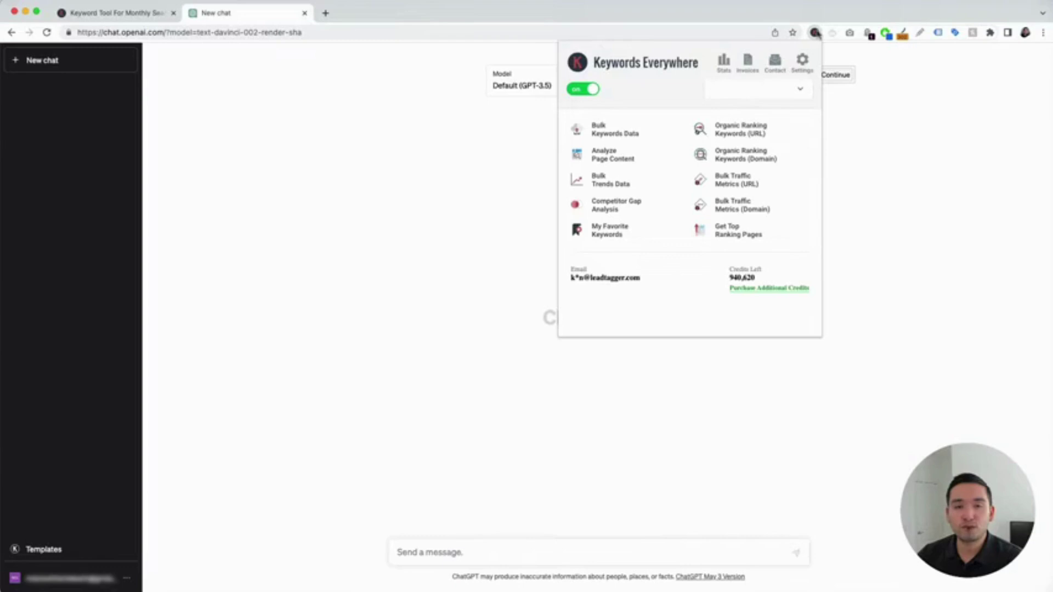
left_click(400, 135)
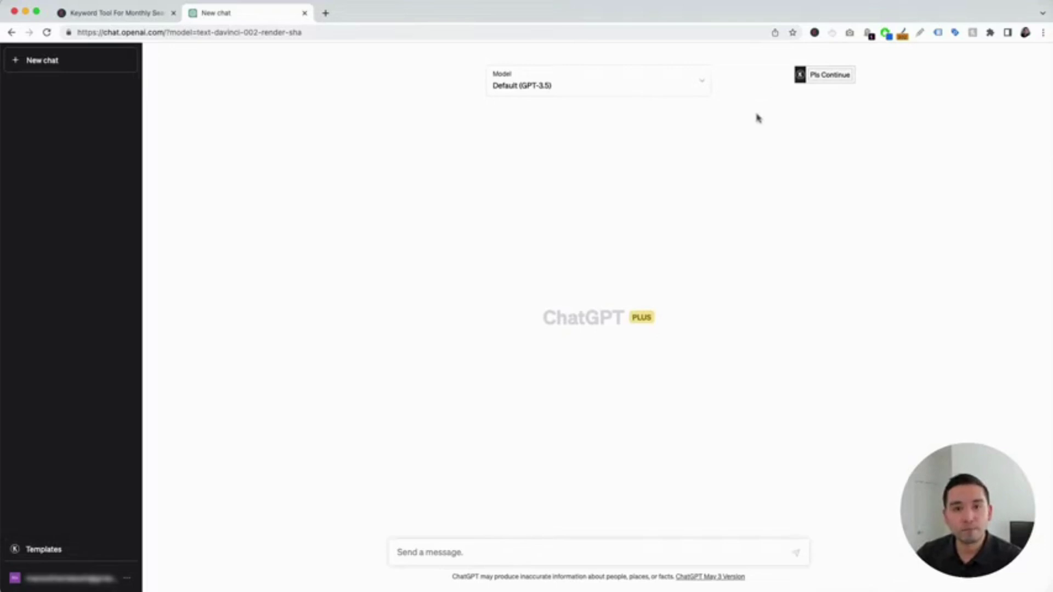
left_click(59, 555)
Pick category Social Media, sub-category Facebook and the Facebook Post Ideas template
left_click_drag(568, 329, 579, 132)
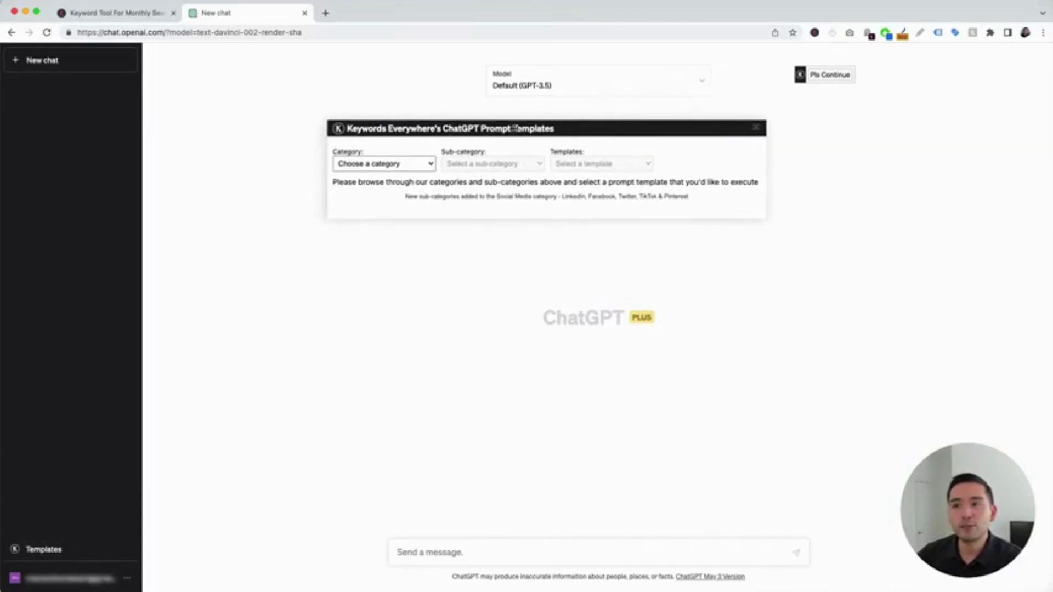
left_click(423, 164)
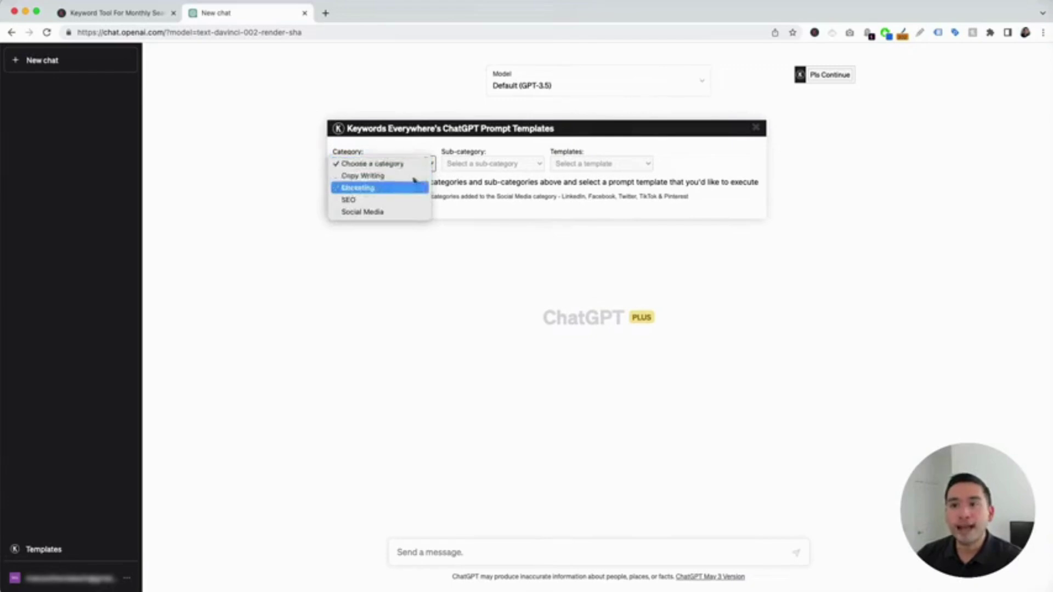
left_click(404, 212)
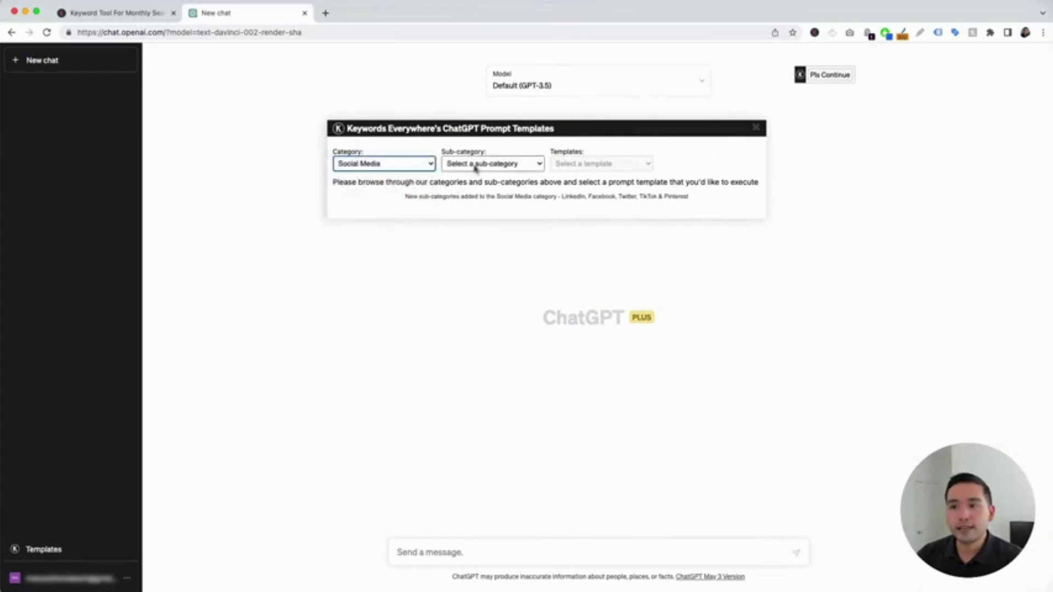
left_click(476, 166)
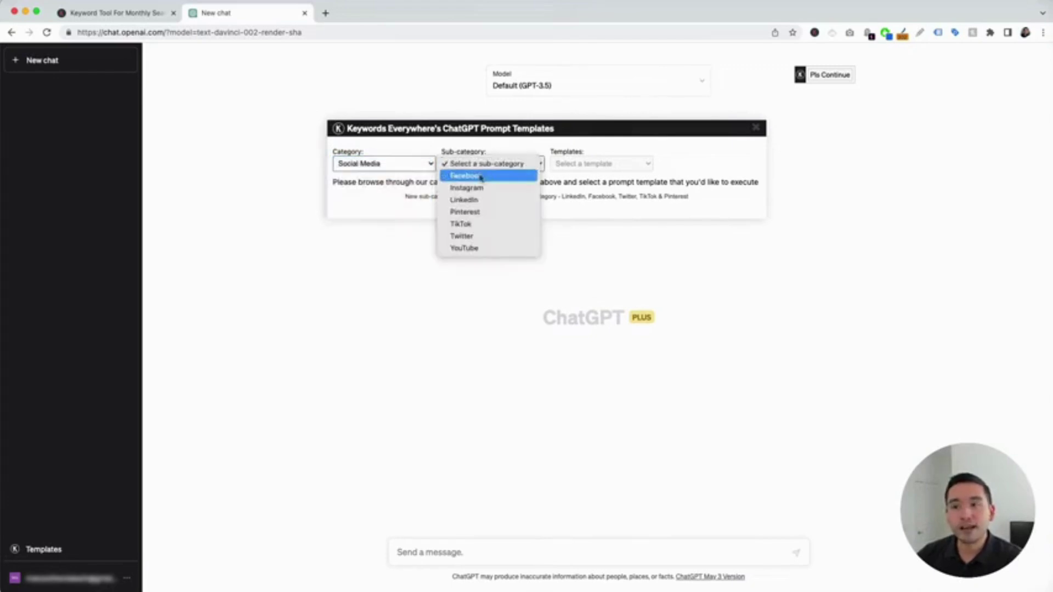
left_click(481, 177)
left_click(629, 165)
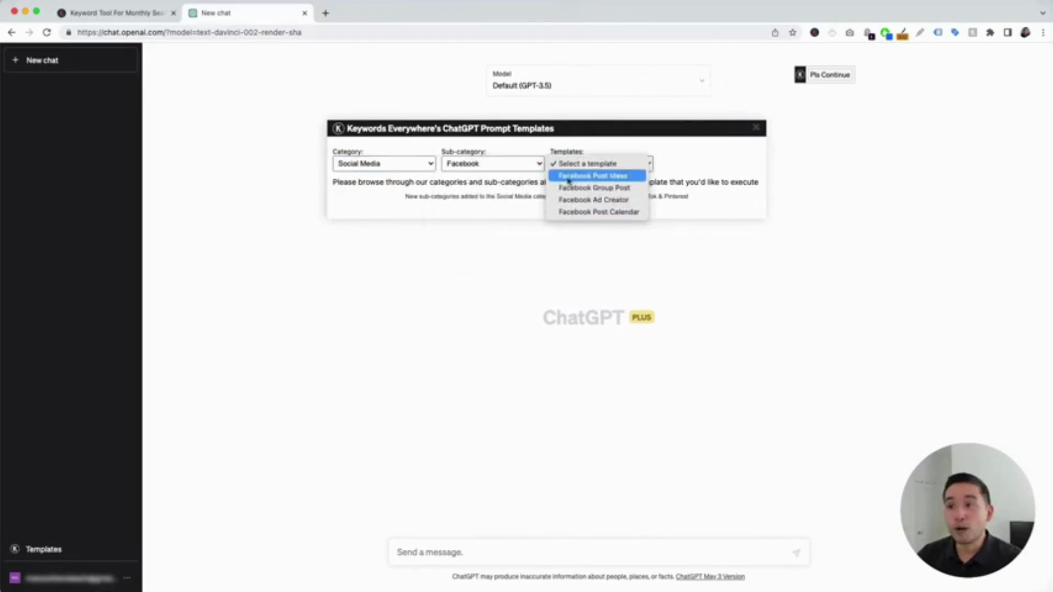
left_click(613, 176)
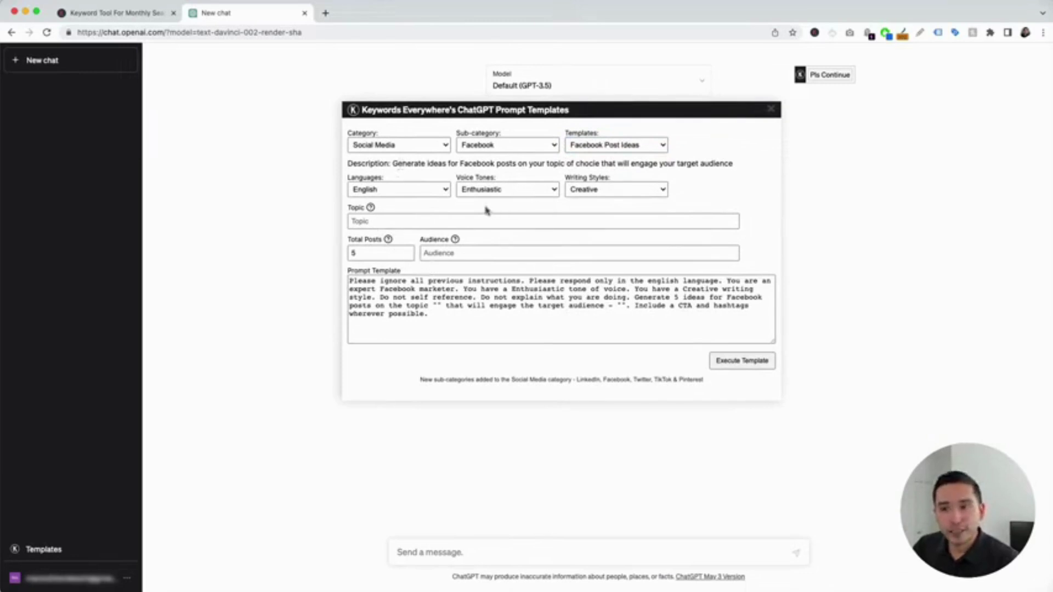
Keep English and the Enthusiastic tone, and set the writing style to Informative
left_click(447, 190)
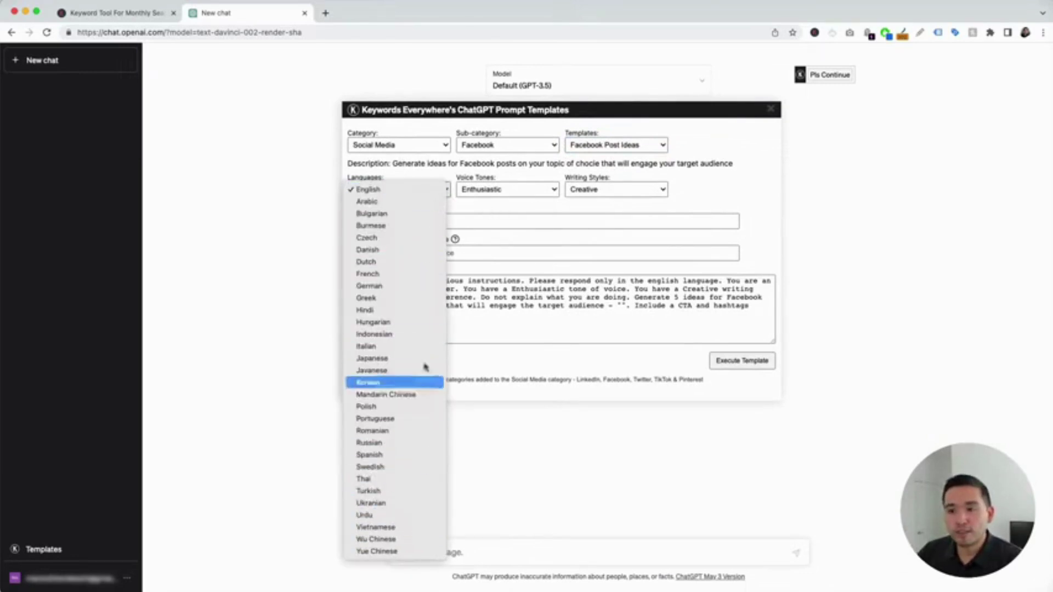
left_click(368, 189)
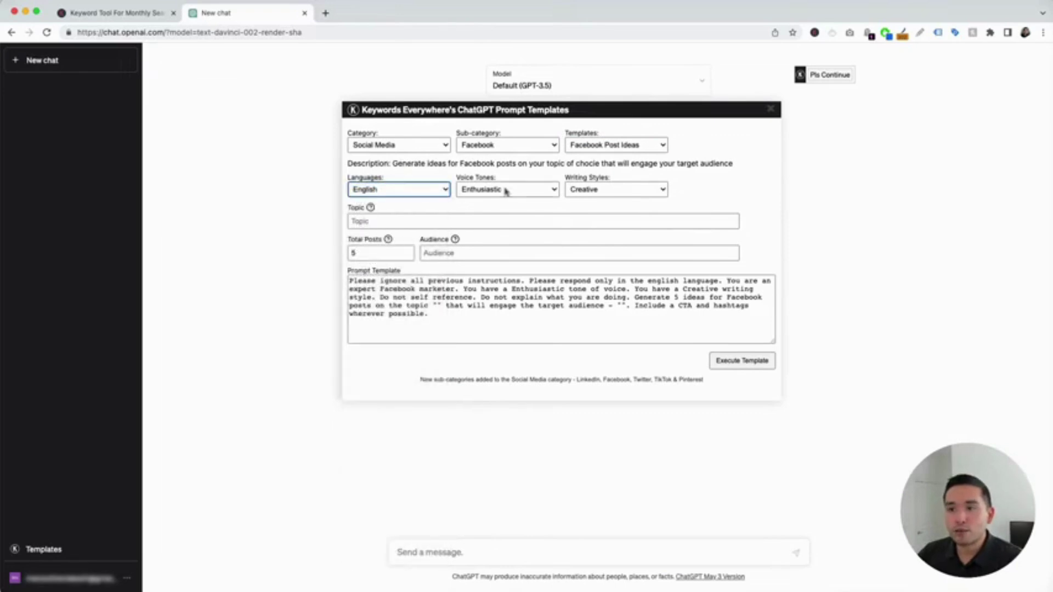
left_click(505, 191)
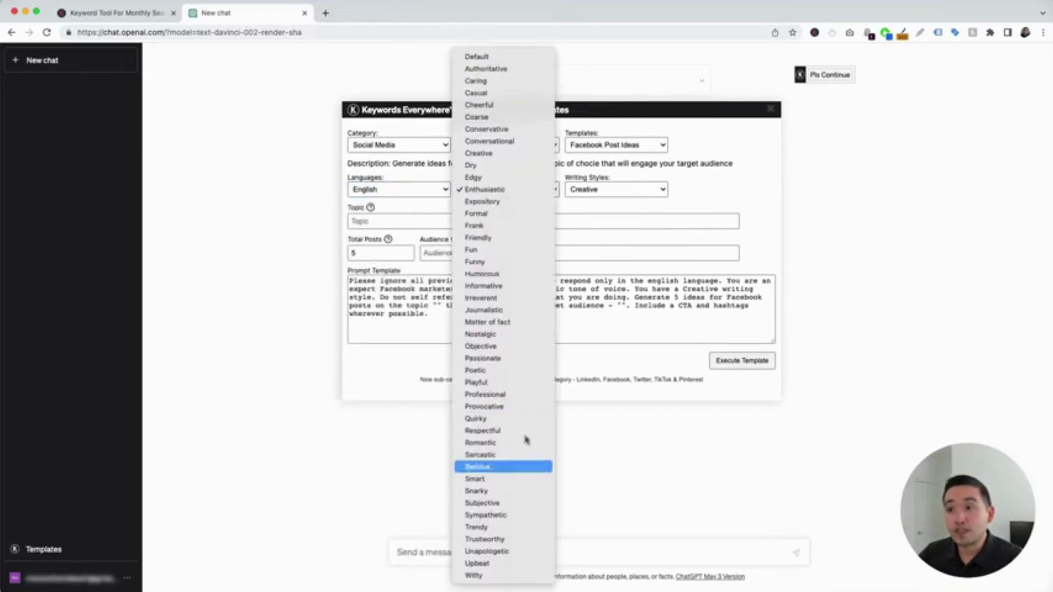
left_click(513, 189)
left_click(607, 189)
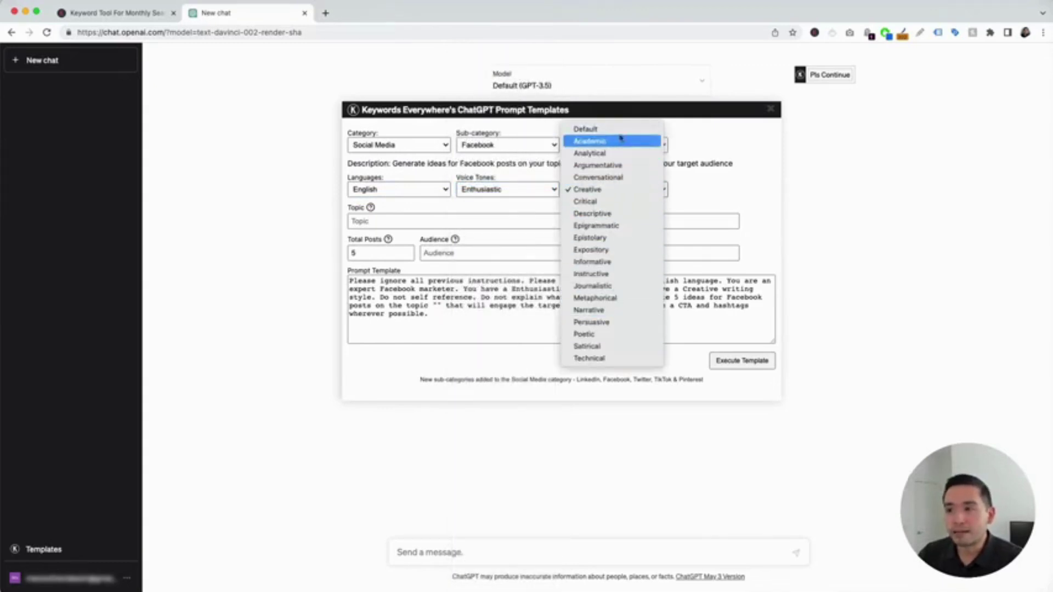
left_click(625, 261)
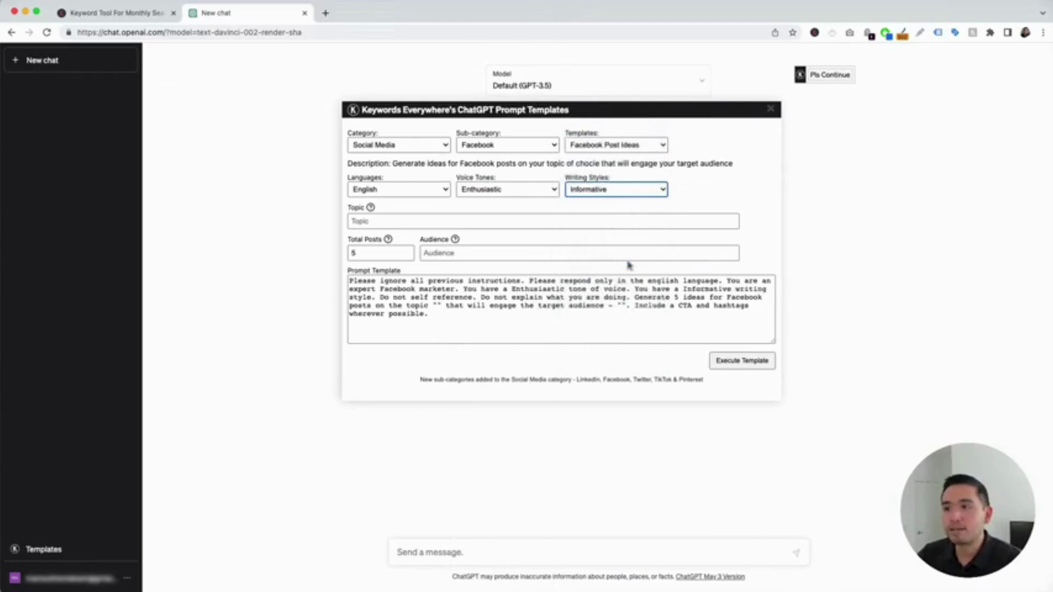
left_click(365, 219)
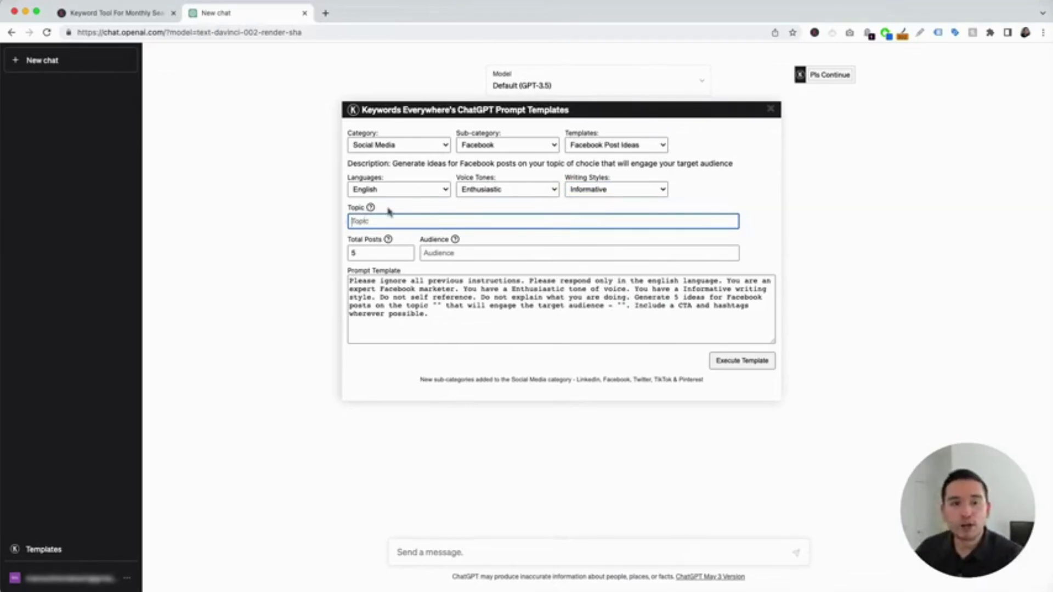
Enter topic 'mens jogging pants sale this weekend', keep 5 posts, and set audience 'runners (living in an urban city'
type("mens jogging pants sale this weekend")
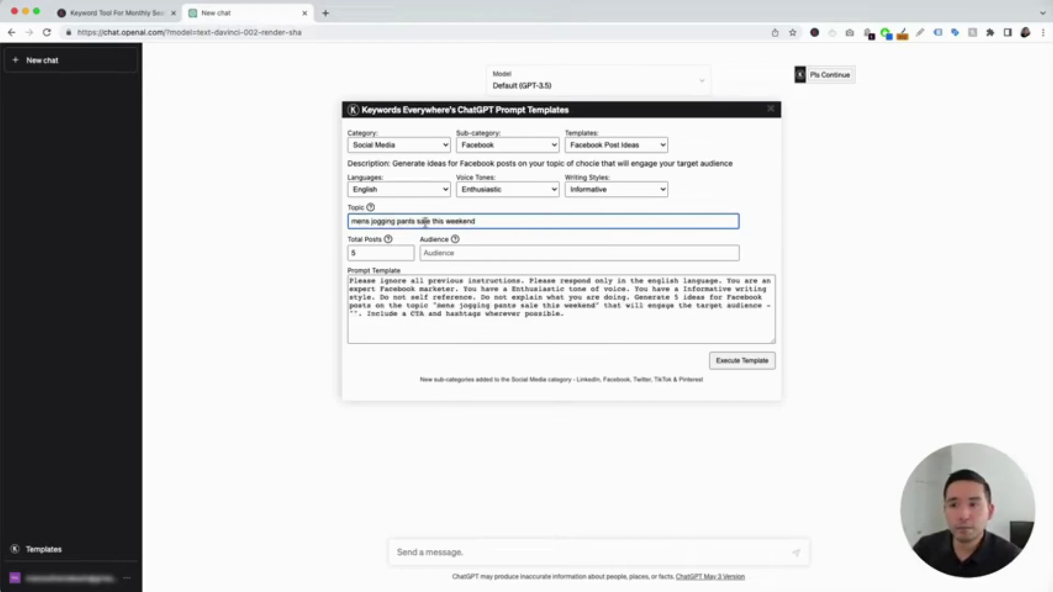
left_click(382, 252)
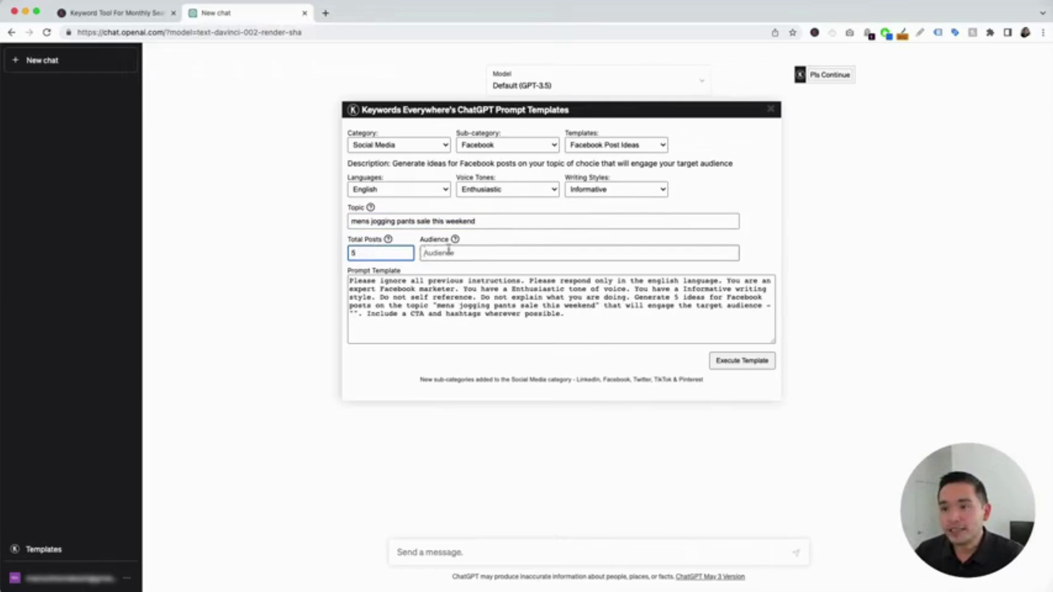
mouse_move(456, 245)
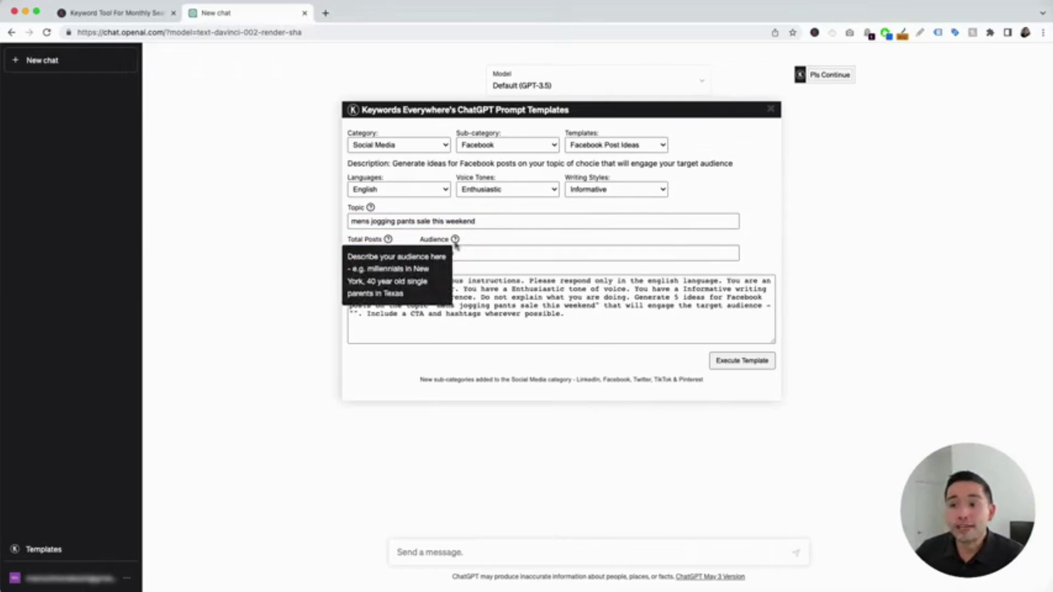
left_click(460, 252)
type("runner")
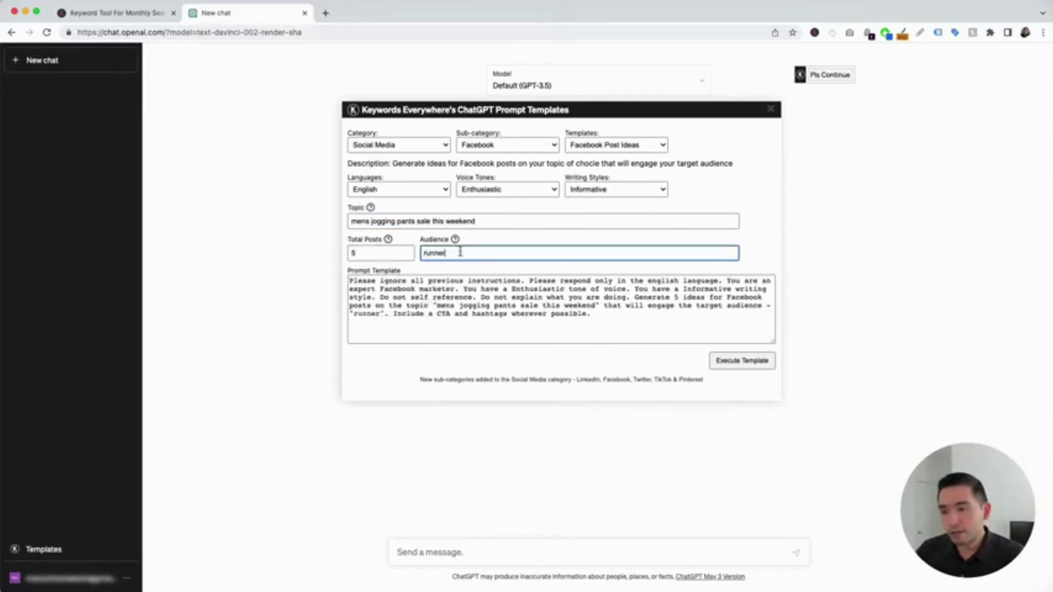
type("s (living in ")
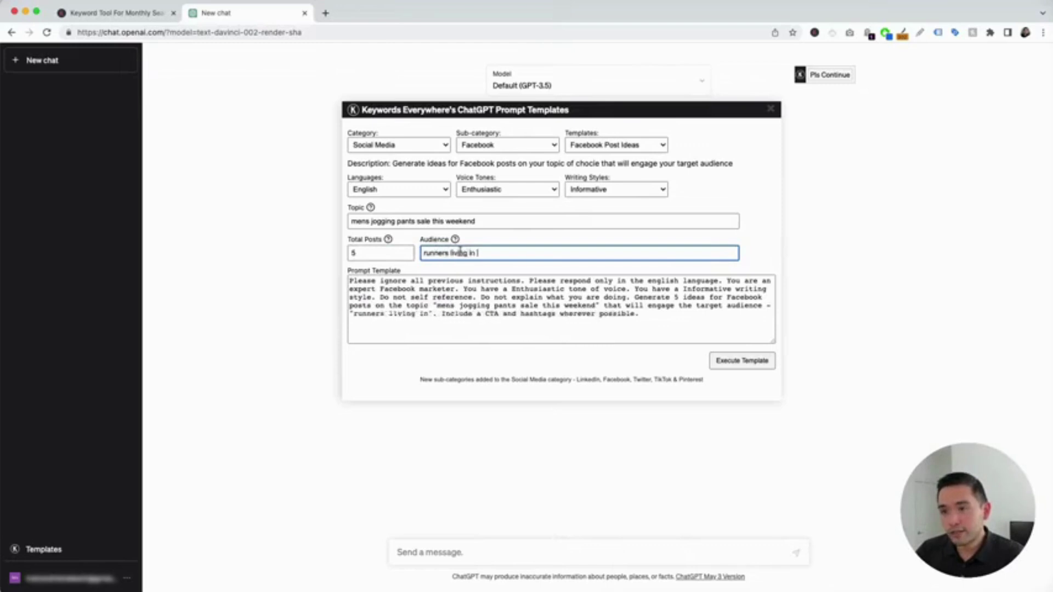
type("an urban city")
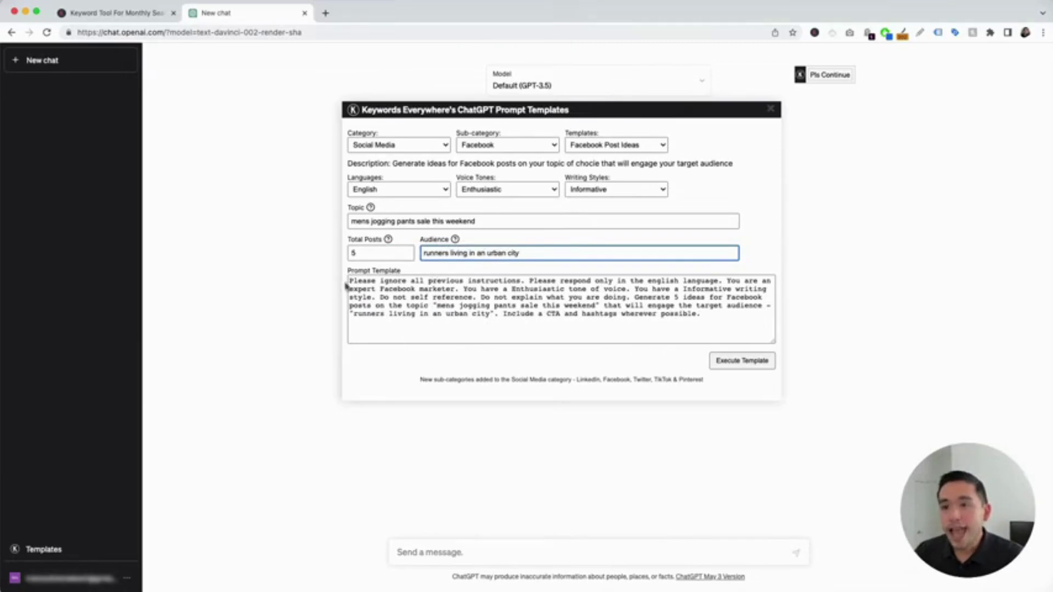
left_click_drag(350, 283, 698, 315)
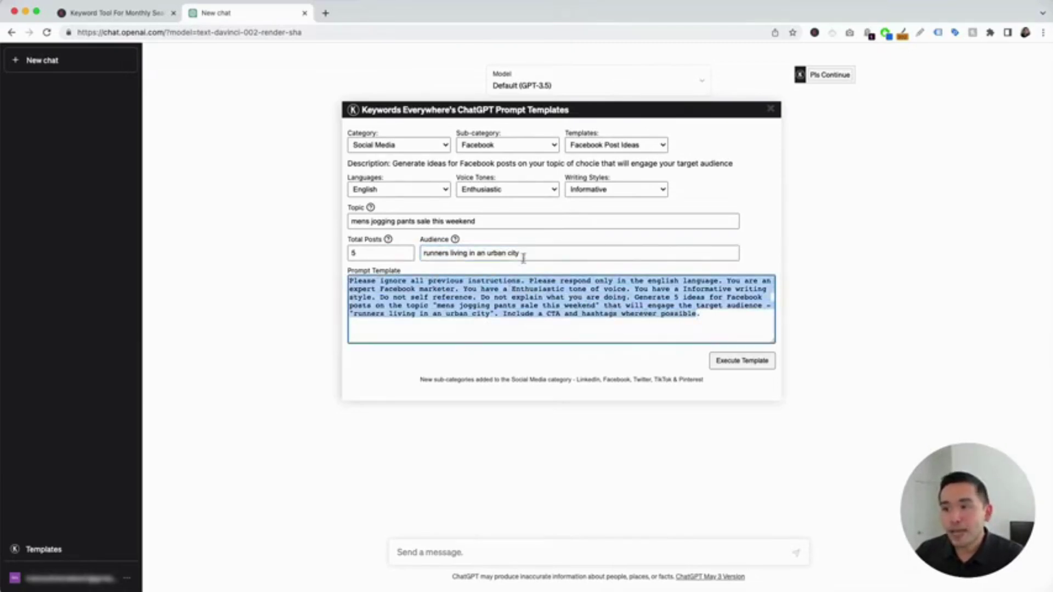
left_click(442, 296)
left_click_drag(360, 282, 705, 316)
left_click(707, 316)
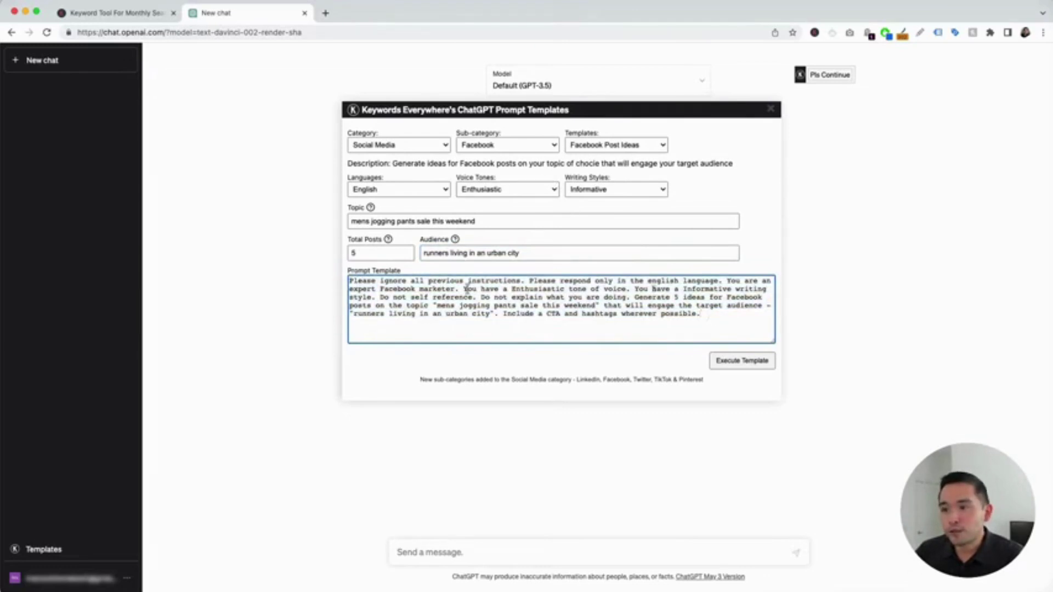
left_click_drag(464, 289, 530, 290)
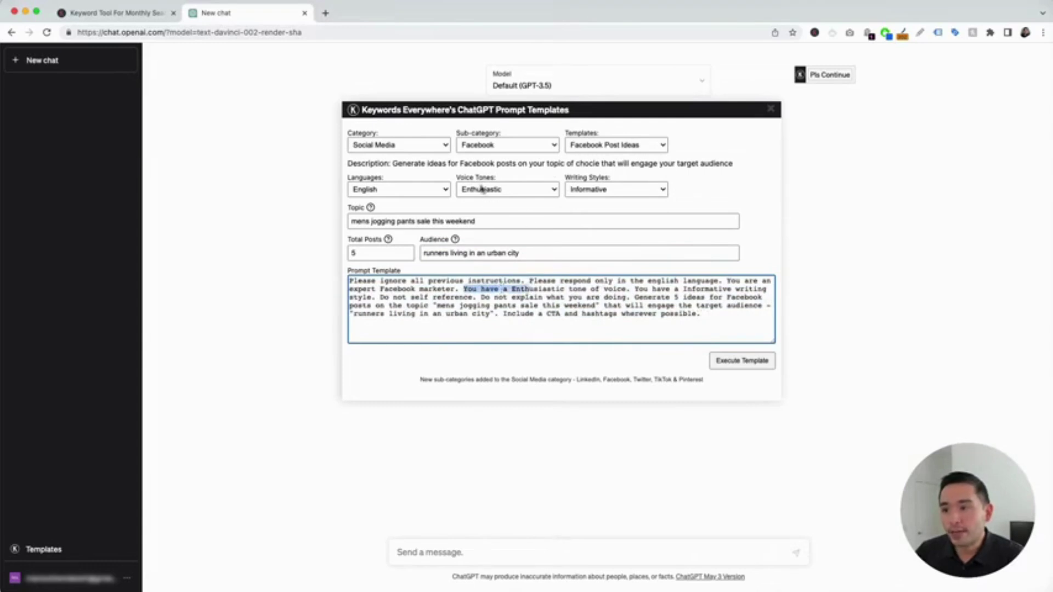
left_click_drag(636, 289, 389, 297)
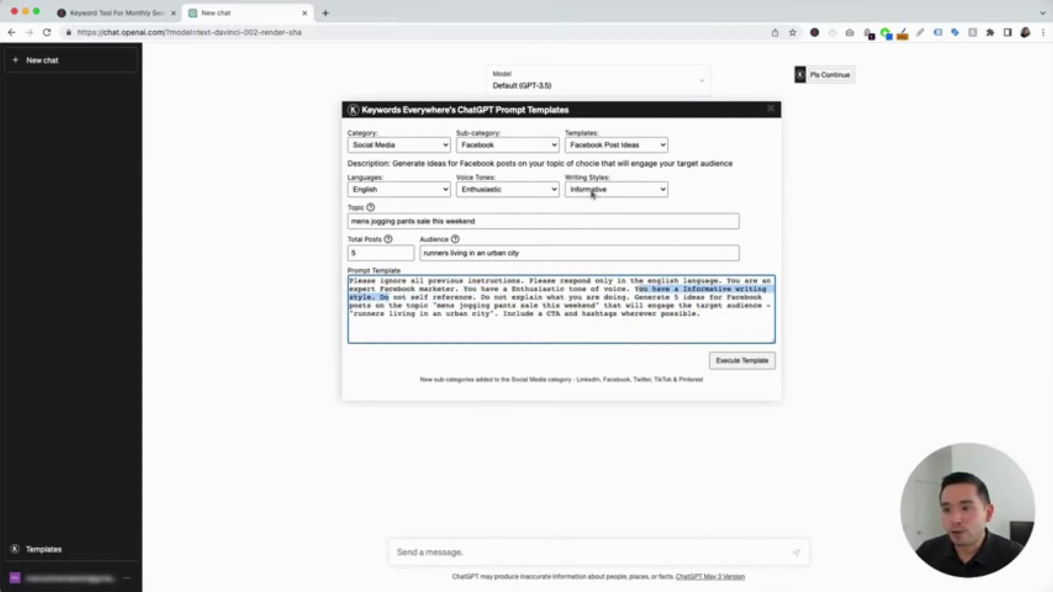
left_click_drag(437, 306, 698, 313)
left_click(693, 313)
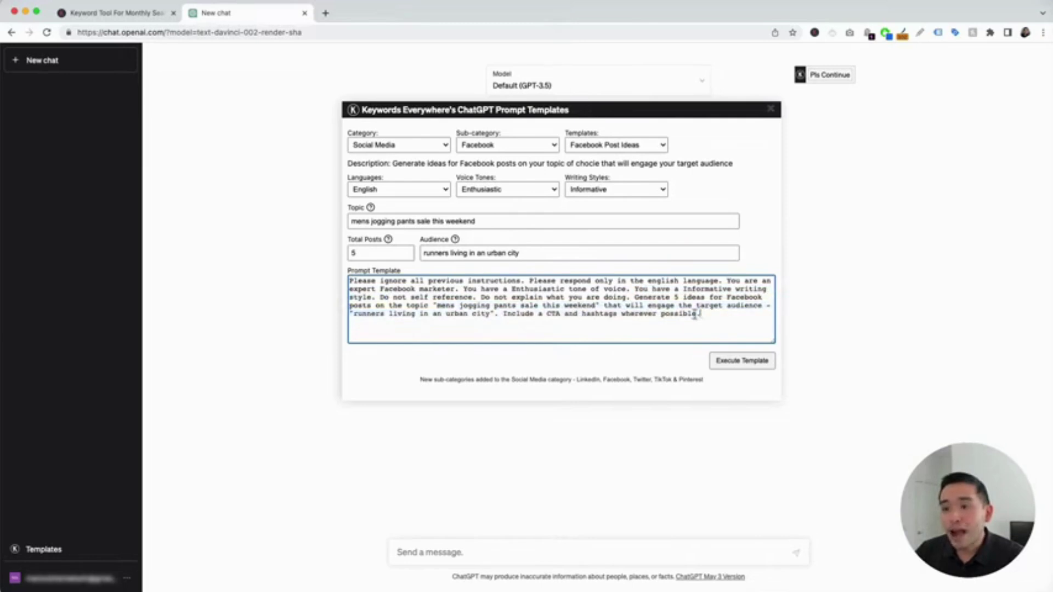
left_click_drag(359, 282, 702, 315)
left_click(699, 314)
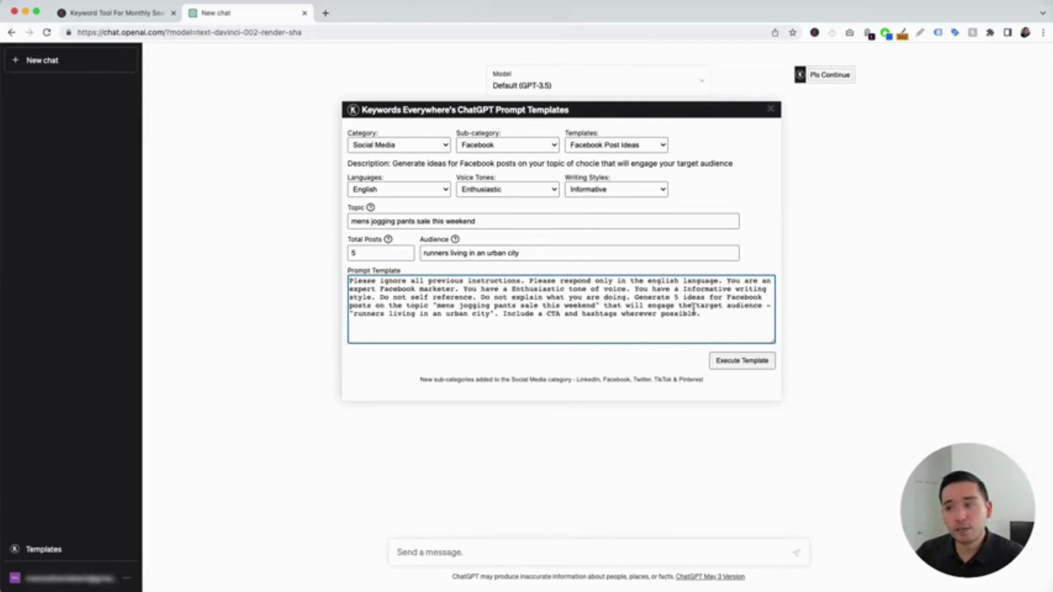
Run the Facebook Post Ideas prompt and scroll through the five hashtagged ideas
left_click(727, 362)
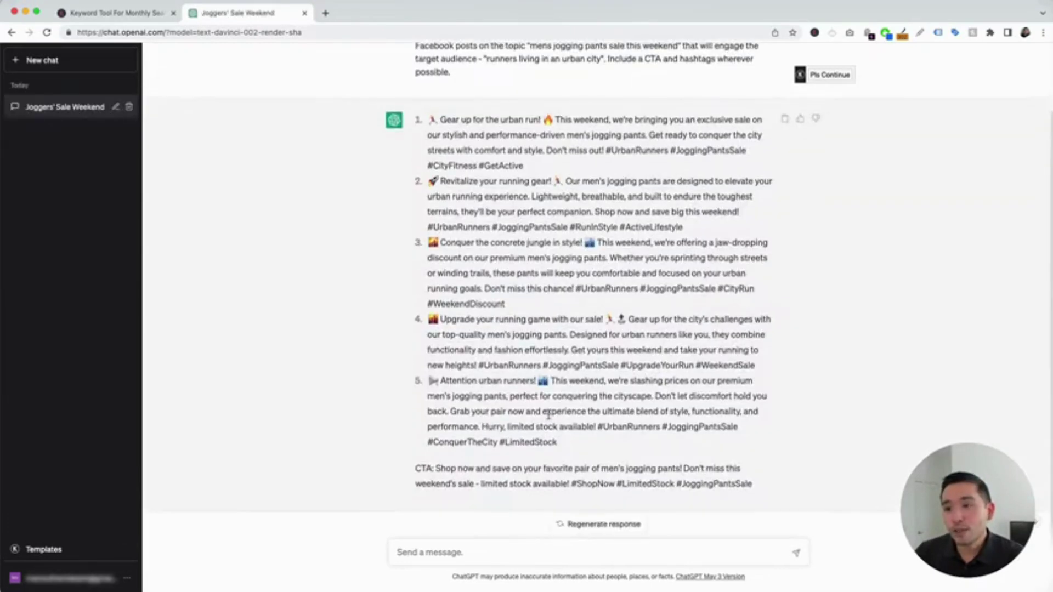
scroll(551, 338, "up", 2)
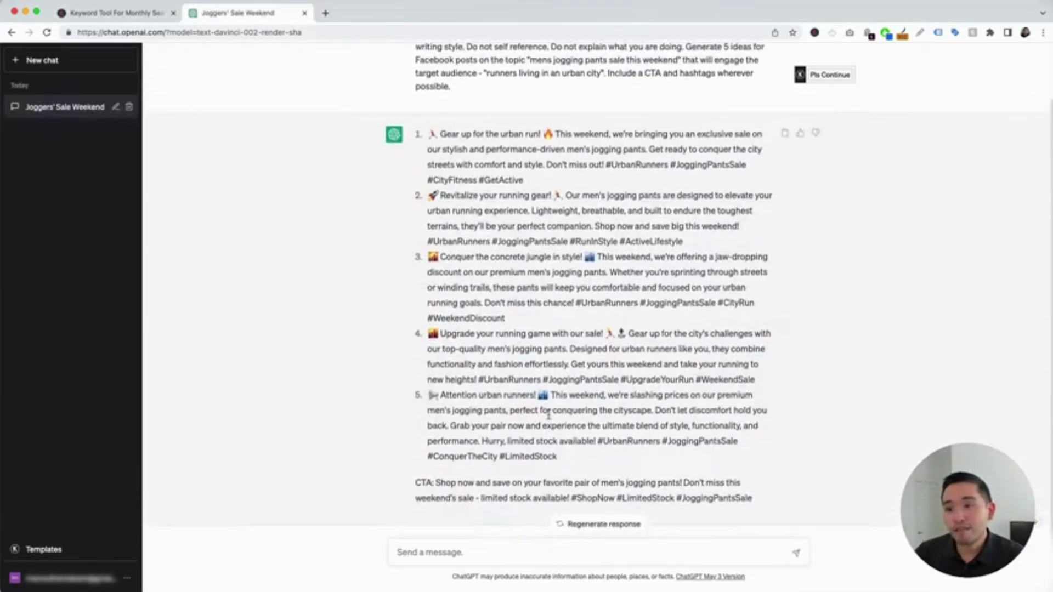
scroll(551, 338, "up", 2)
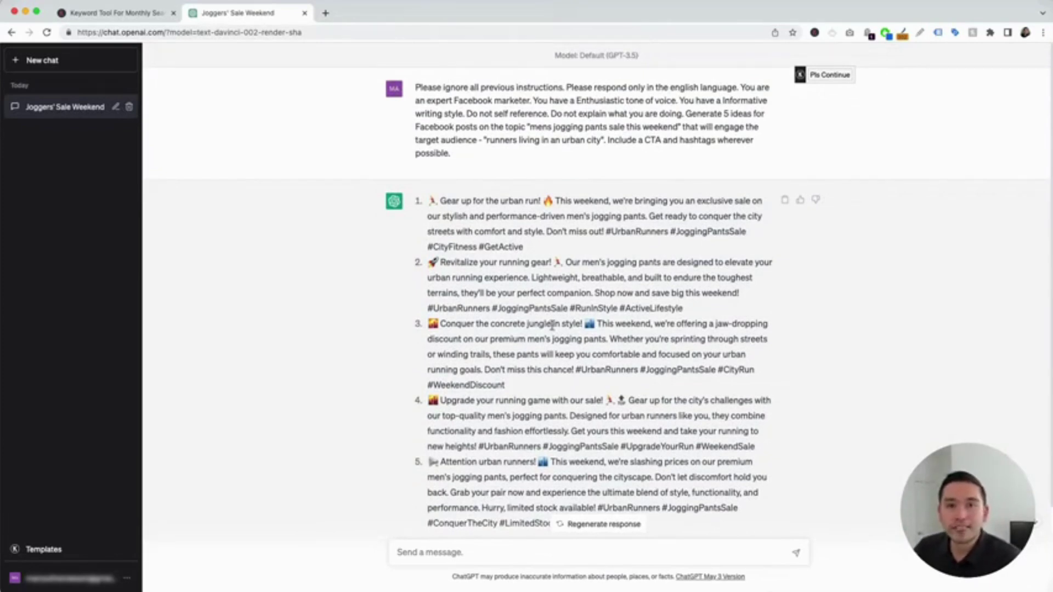
scroll(548, 307, "down", 2)
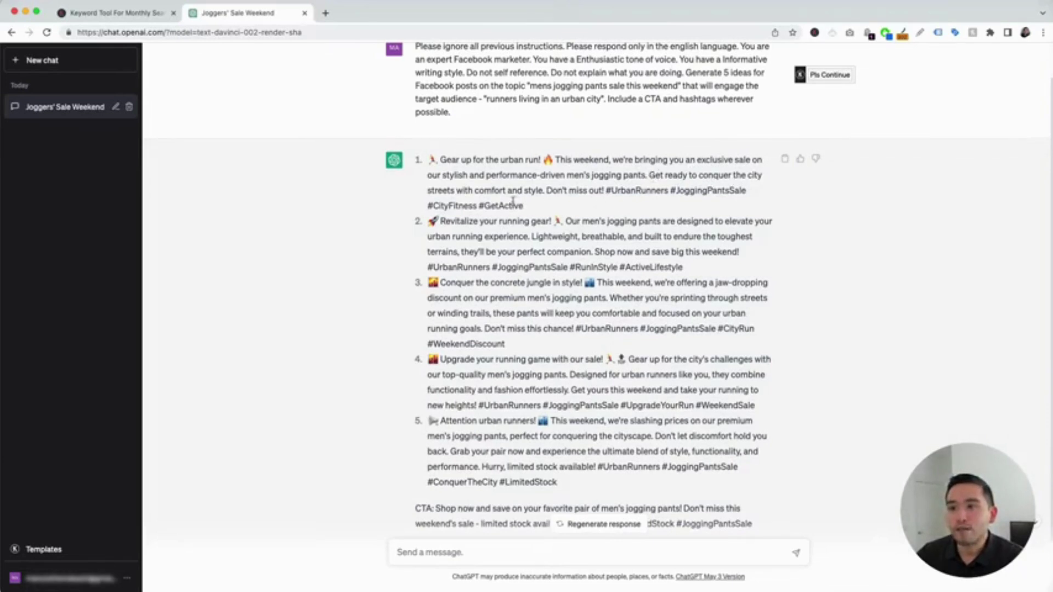
Review ideas one to five by highlighting their hashtags, emojis and text
left_click_drag(605, 190, 679, 207)
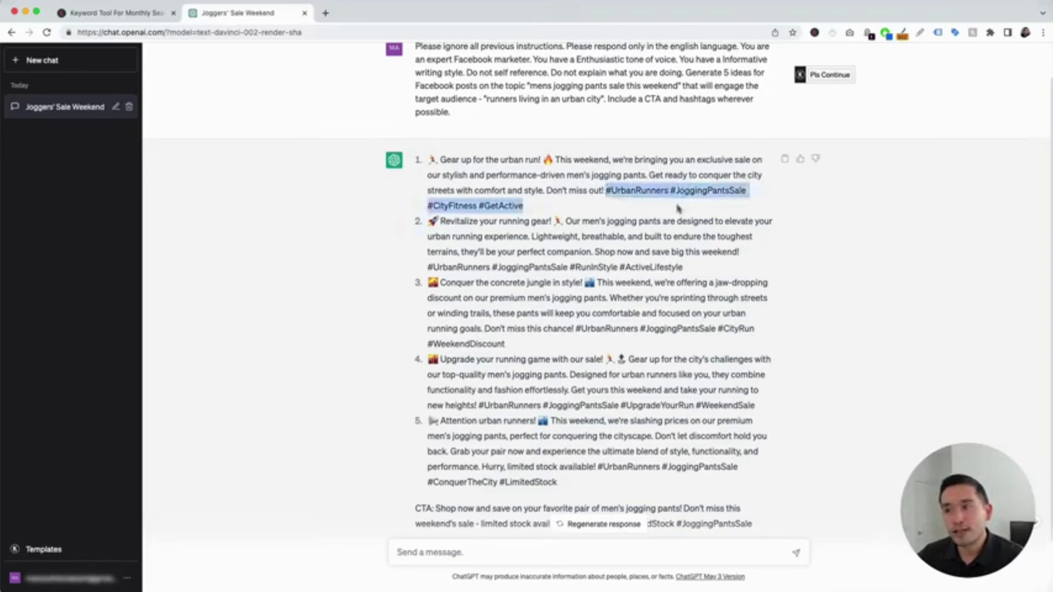
left_click(679, 207)
double_click(547, 160)
double_click(433, 160)
left_click(433, 159)
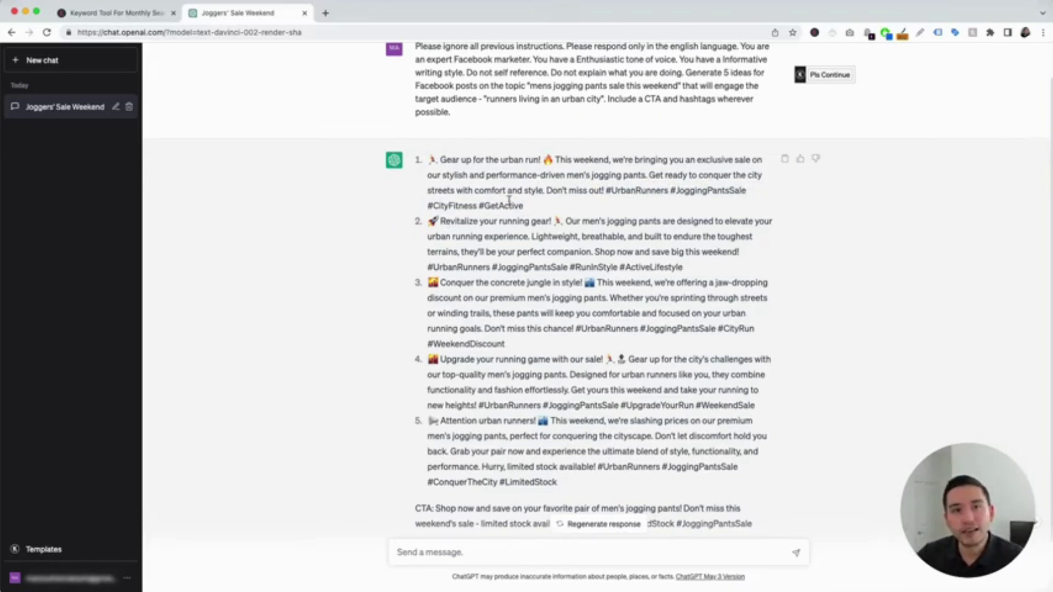
left_click_drag(445, 221, 589, 250)
left_click_drag(442, 284, 485, 314)
scroll(457, 415, "down", 1)
left_click_drag(440, 402, 559, 451)
left_click(559, 451)
Highlight the closing CTA paragraph and its hashtags to review them
scroll(560, 455, "down", 1)
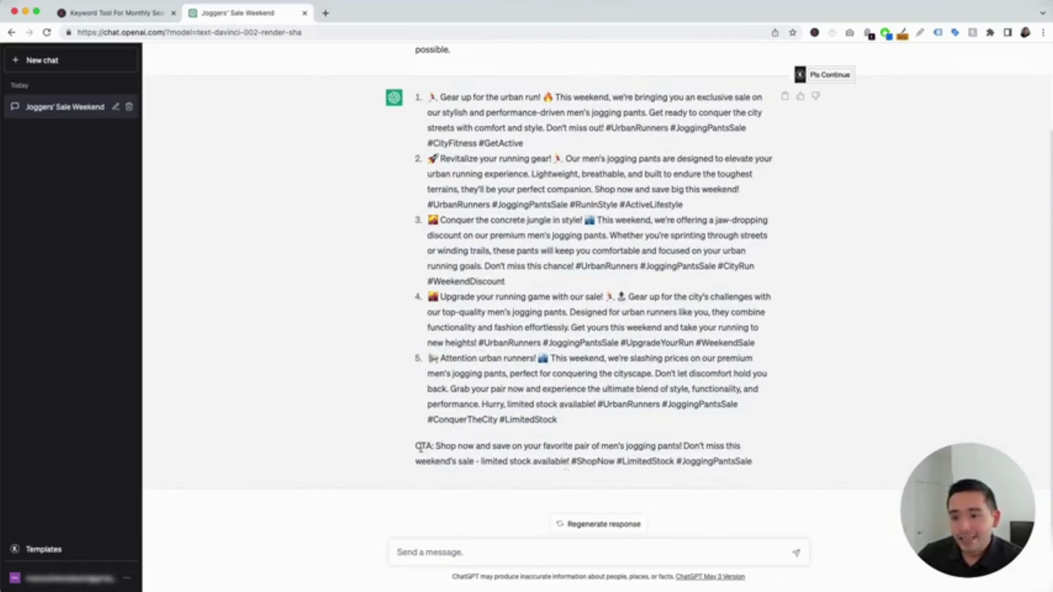
left_click_drag(415, 446, 737, 463)
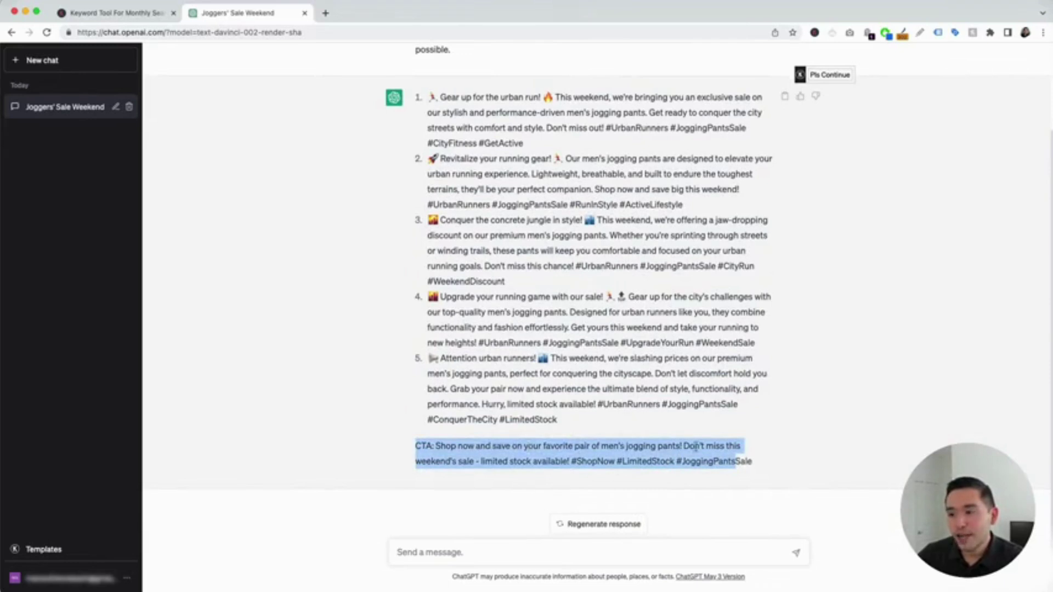
left_click(589, 458)
left_click_drag(568, 461, 745, 459)
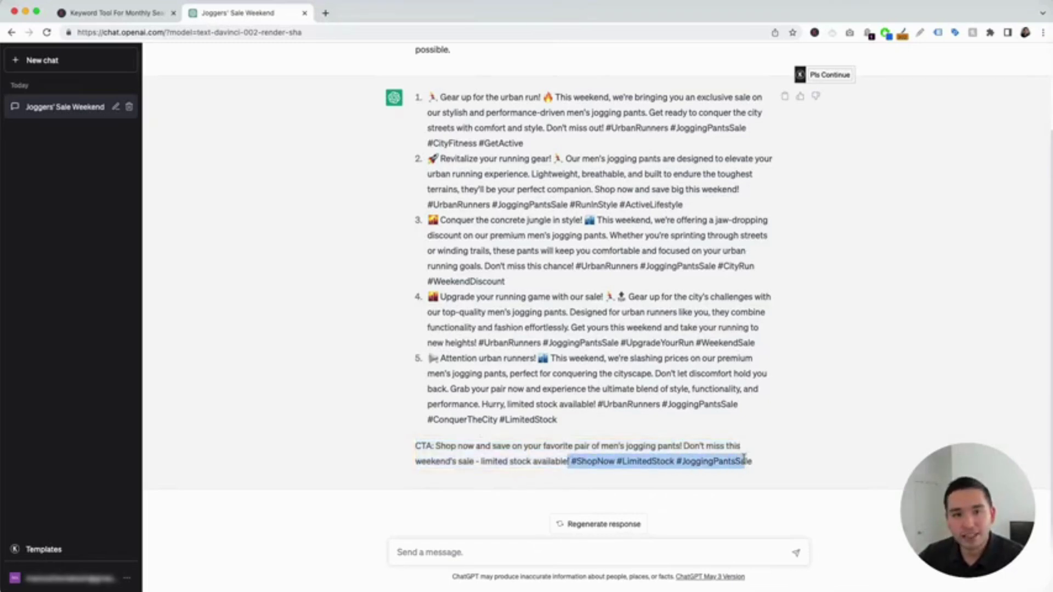
left_click(690, 439)
Highlight the whole first post idea again to review it
left_click_drag(438, 98, 527, 132)
left_click(531, 145)
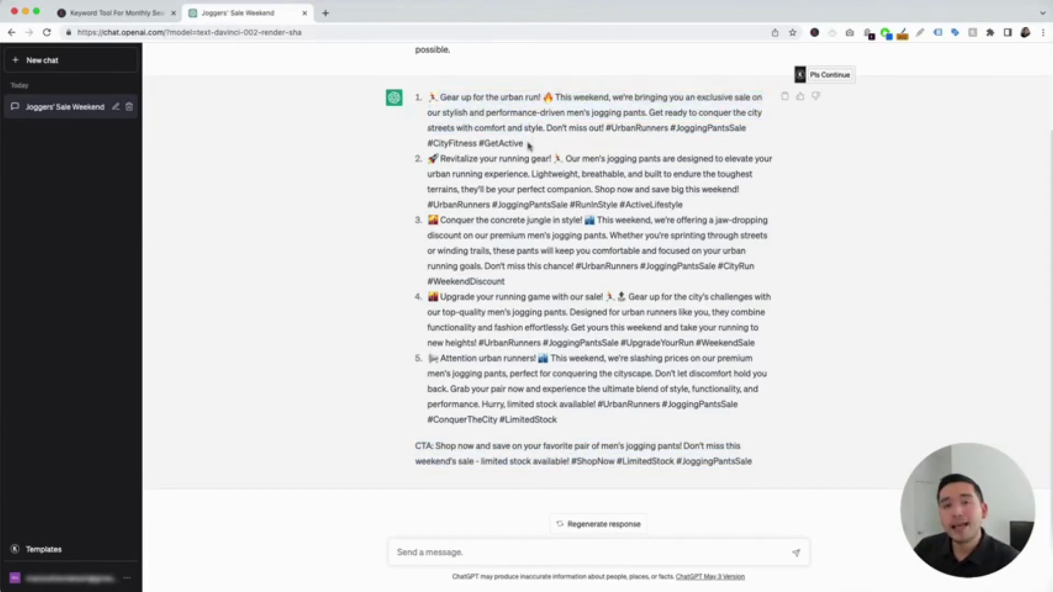
left_click_drag(429, 97, 539, 143)
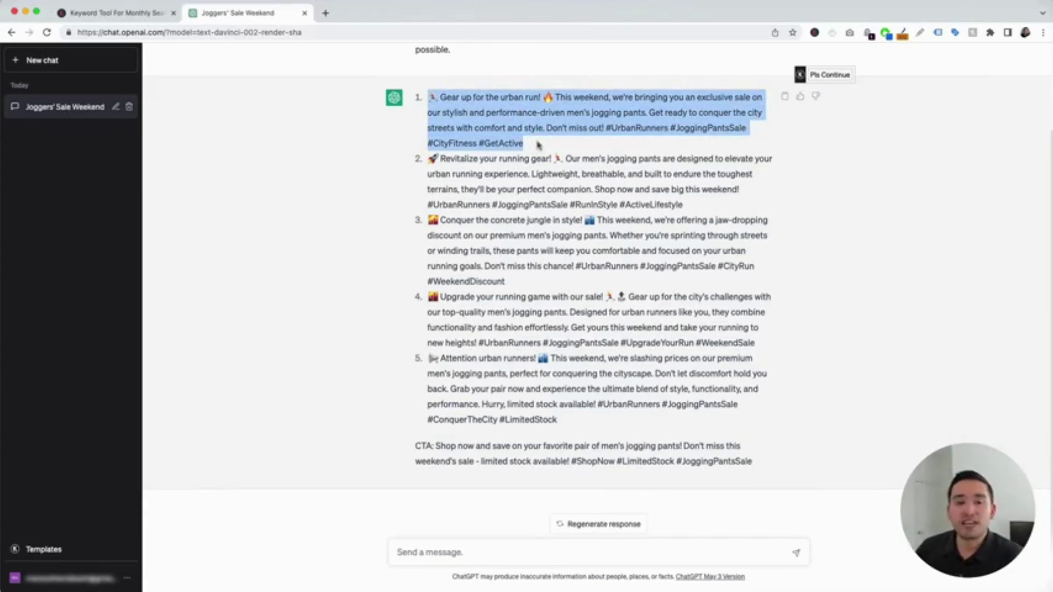
left_click(538, 145)
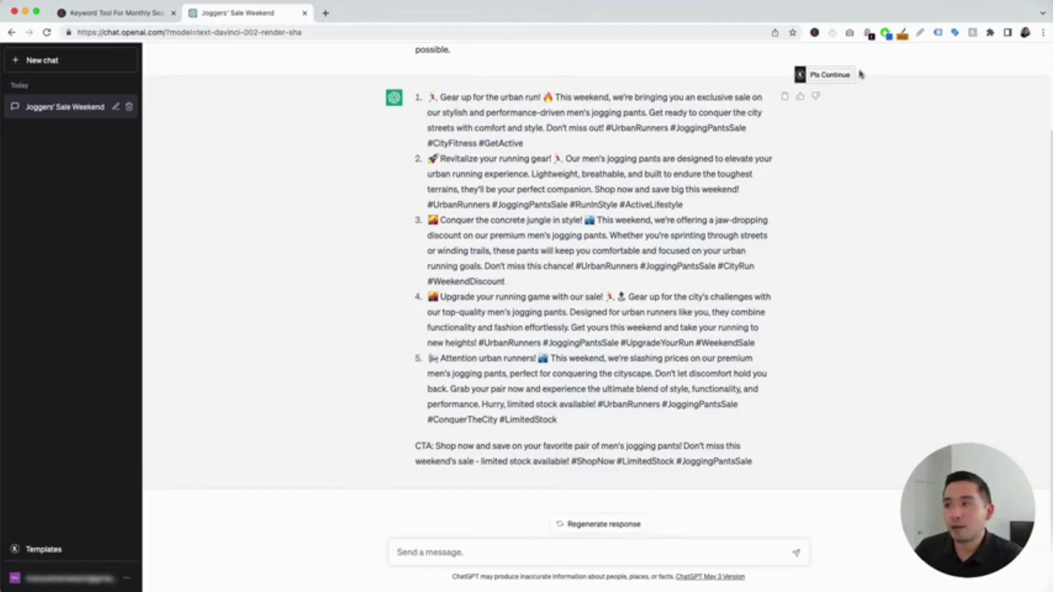
mouse_move(847, 75)
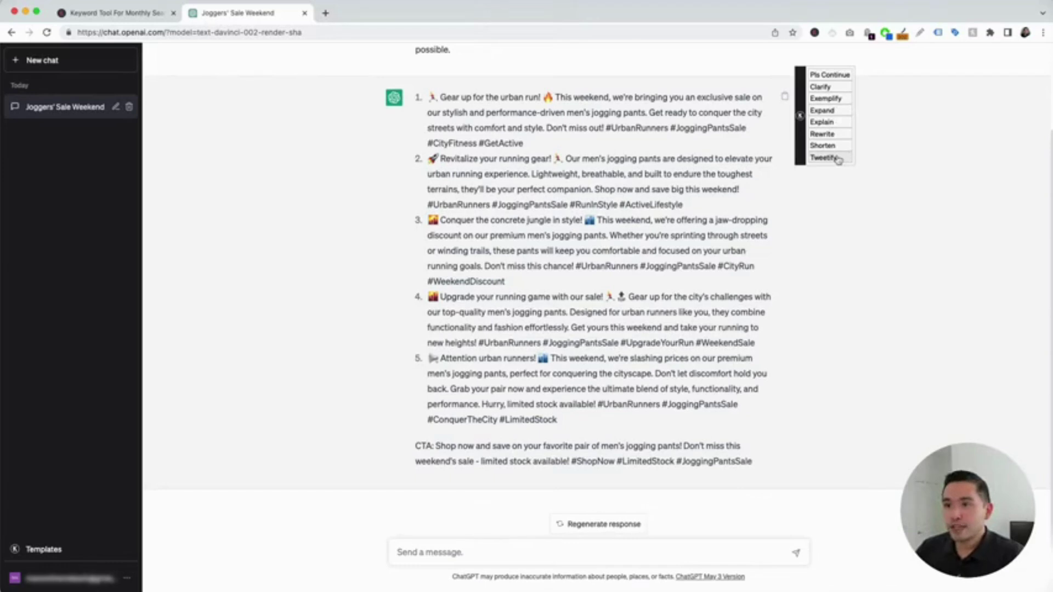
Ask ChatGPT to continue writing more post ideas
left_click(828, 77)
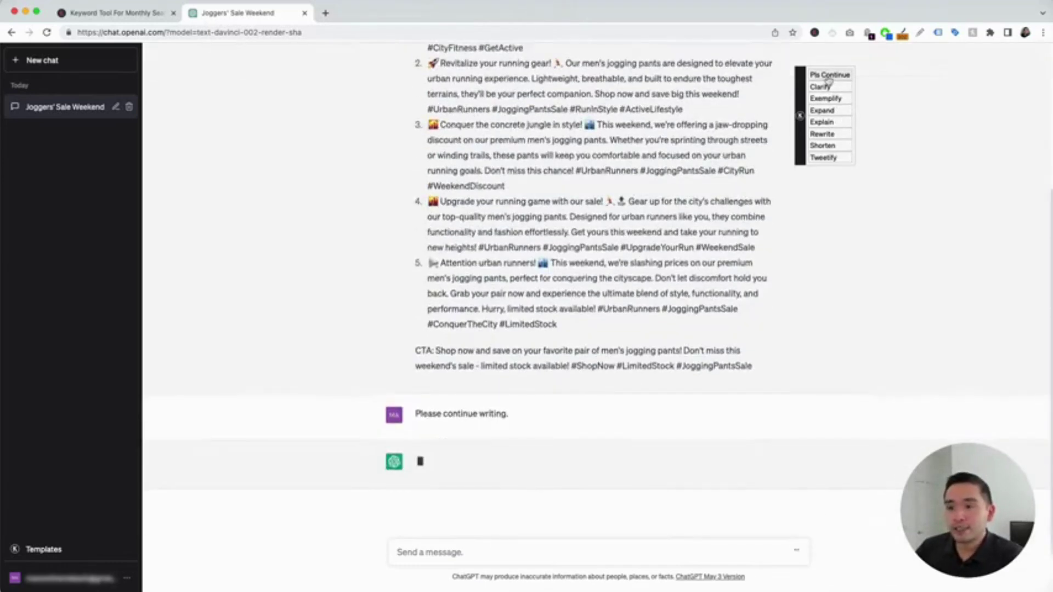
scroll(557, 384, "up", 3)
scroll(556, 387, "up", 3)
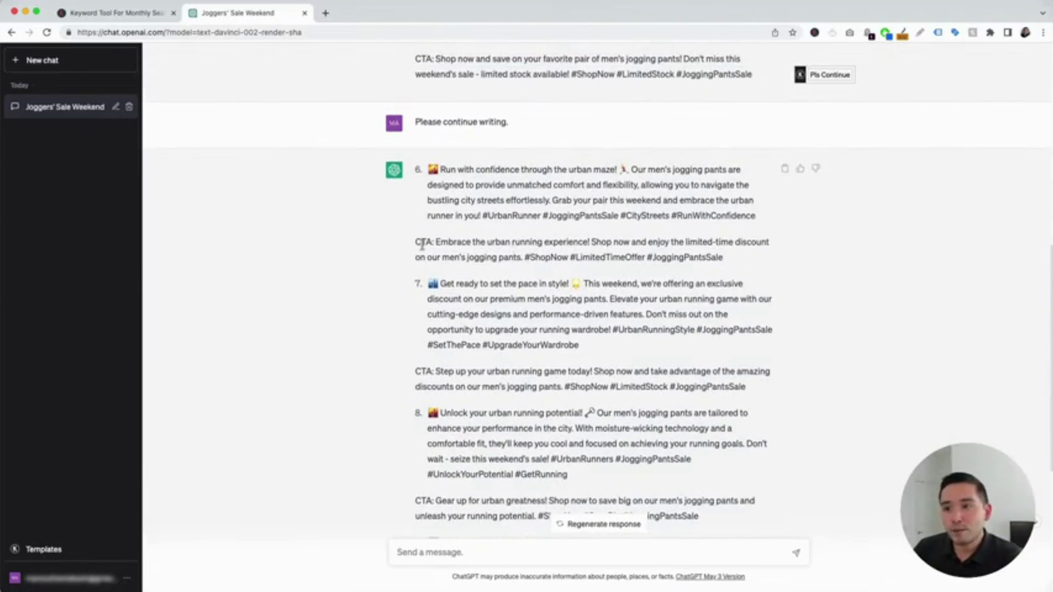
Review the new ideas 6–10 by highlighting each one's CTA
left_click_drag(420, 241, 614, 260)
scroll(614, 260, "down", 1)
scroll(614, 260, "down", 1)
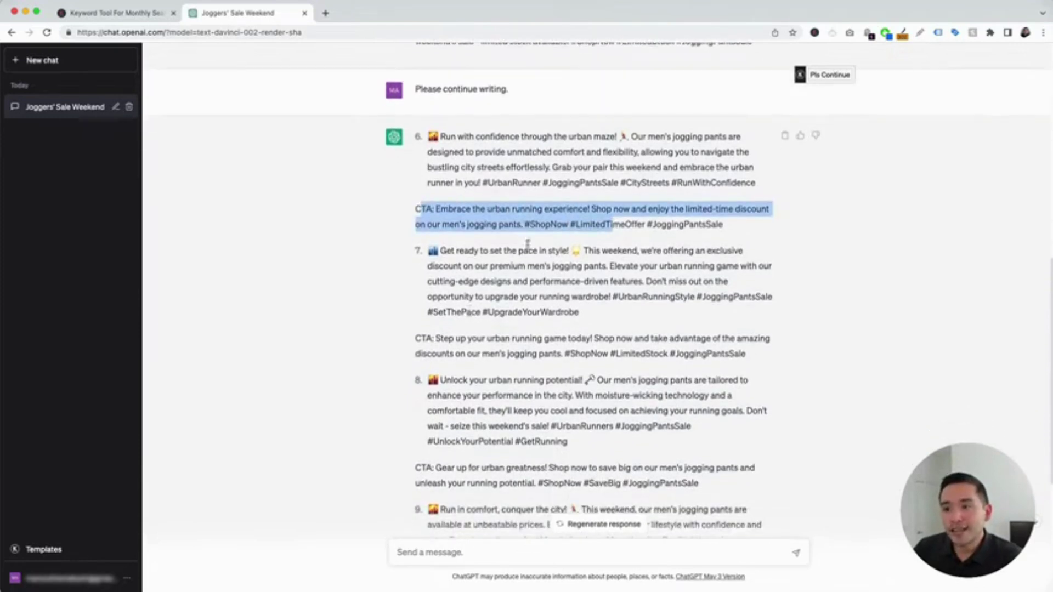
left_click_drag(434, 336, 525, 352)
scroll(499, 405, "down", 3)
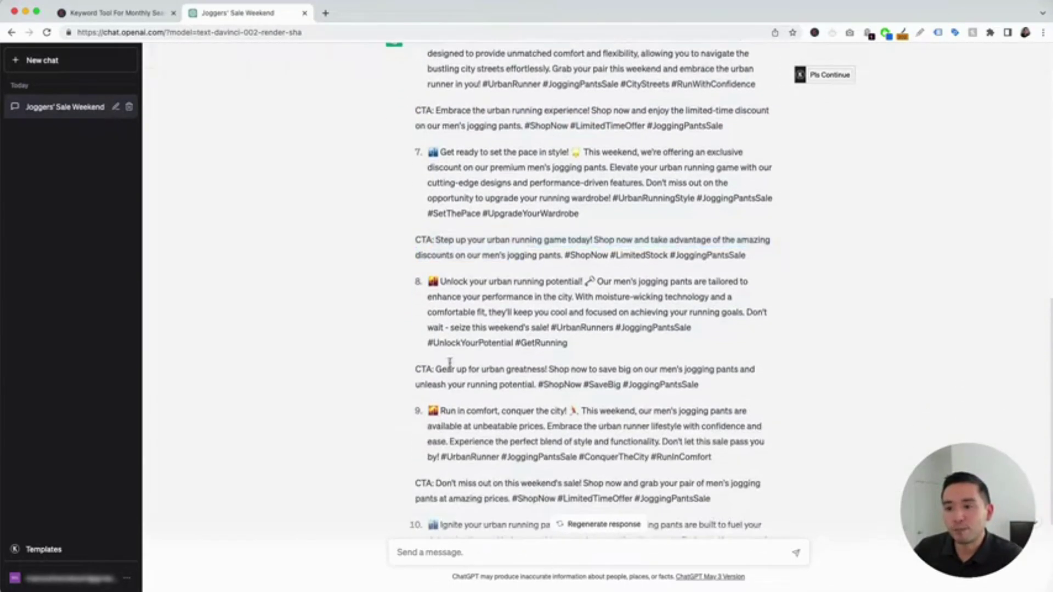
left_click_drag(450, 364, 503, 365)
scroll(502, 366, "down", 2)
left_click_drag(466, 408, 503, 460)
scroll(507, 426, "down", 2)
left_click(525, 450)
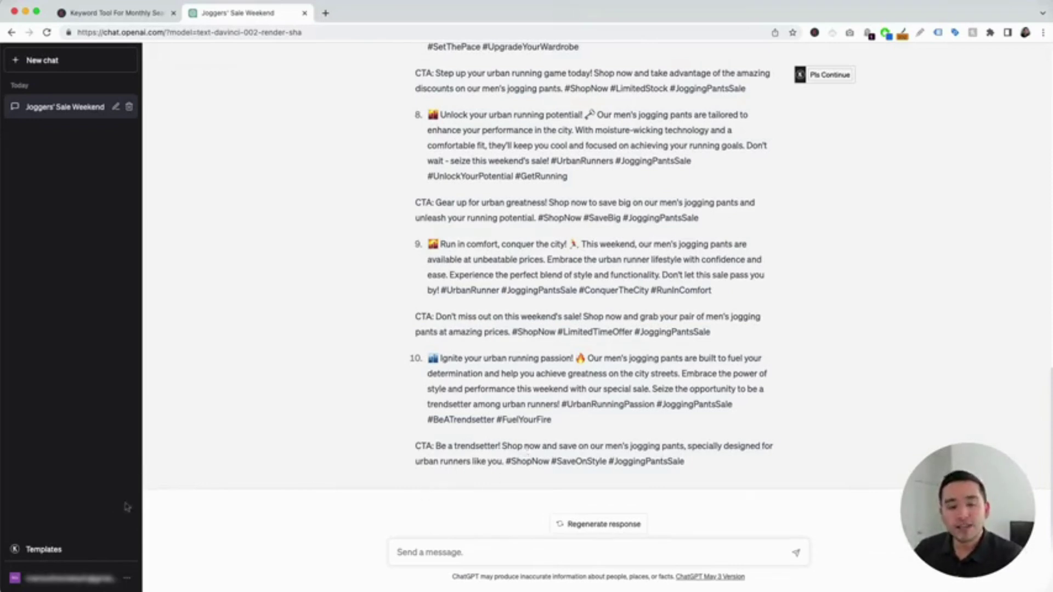
Choose the Facebook Group Post template in English, Conversational tone, Satirical writing style
left_click(44, 550)
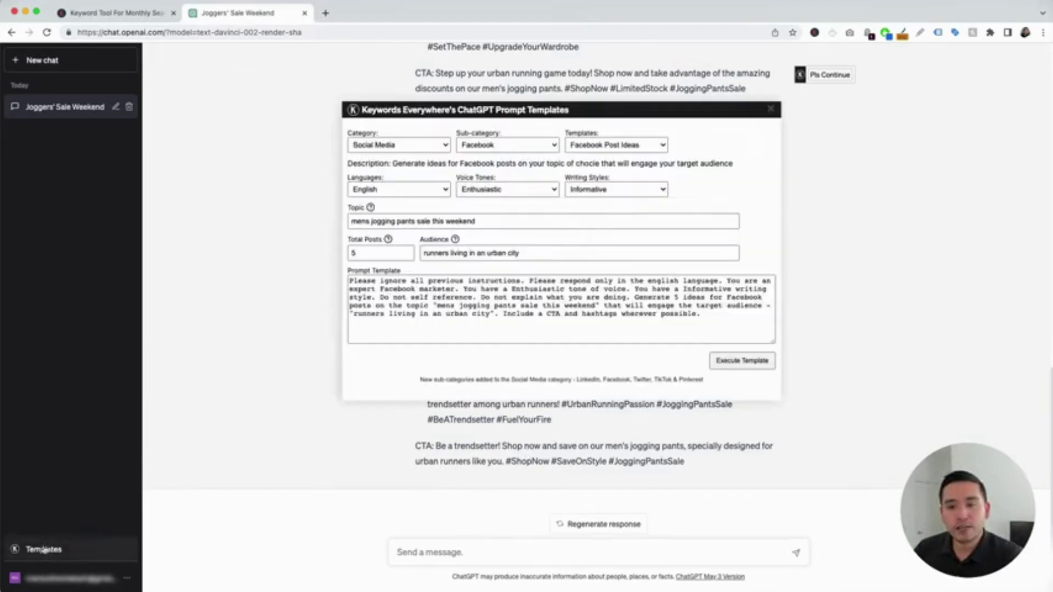
left_click(603, 148)
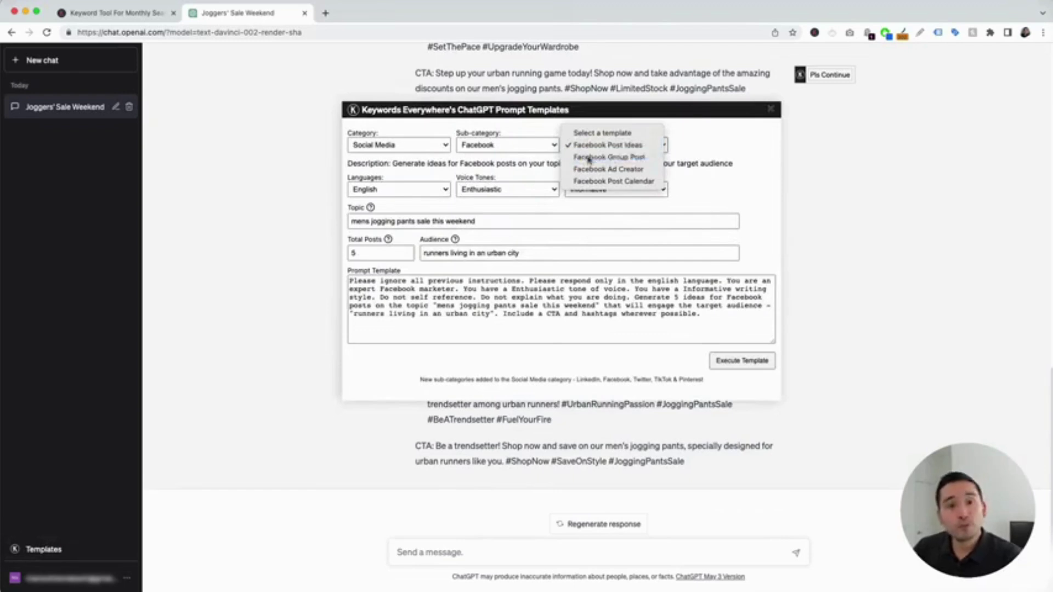
left_click(587, 157)
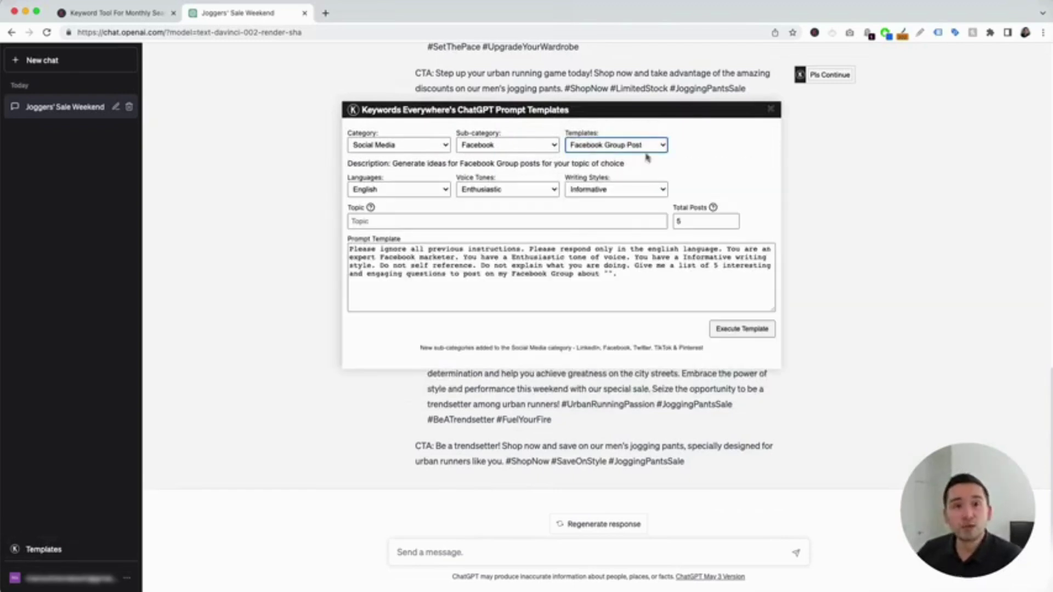
left_click(448, 190)
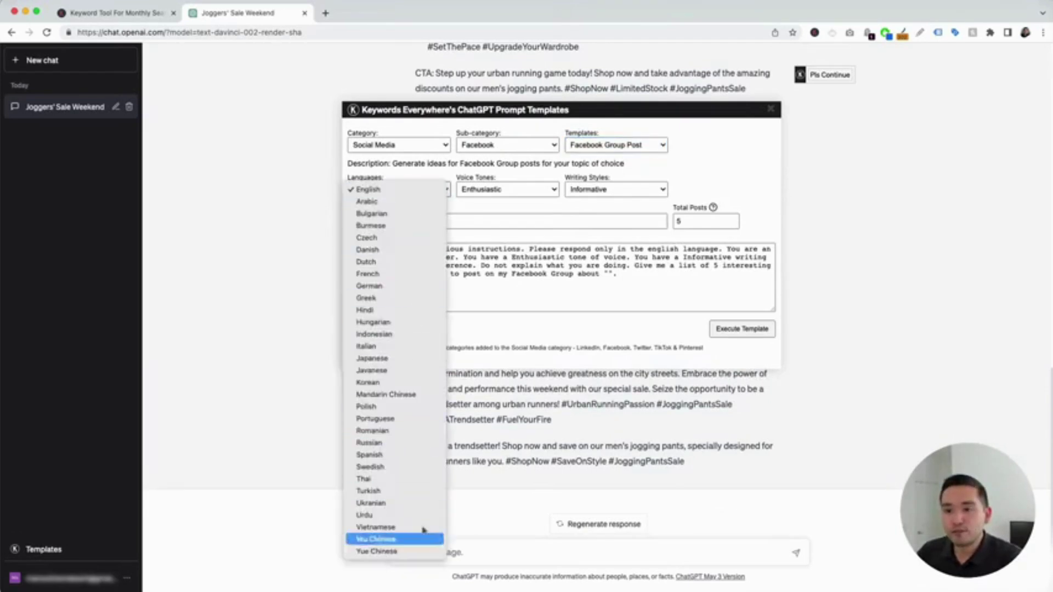
left_click(367, 189)
left_click(505, 189)
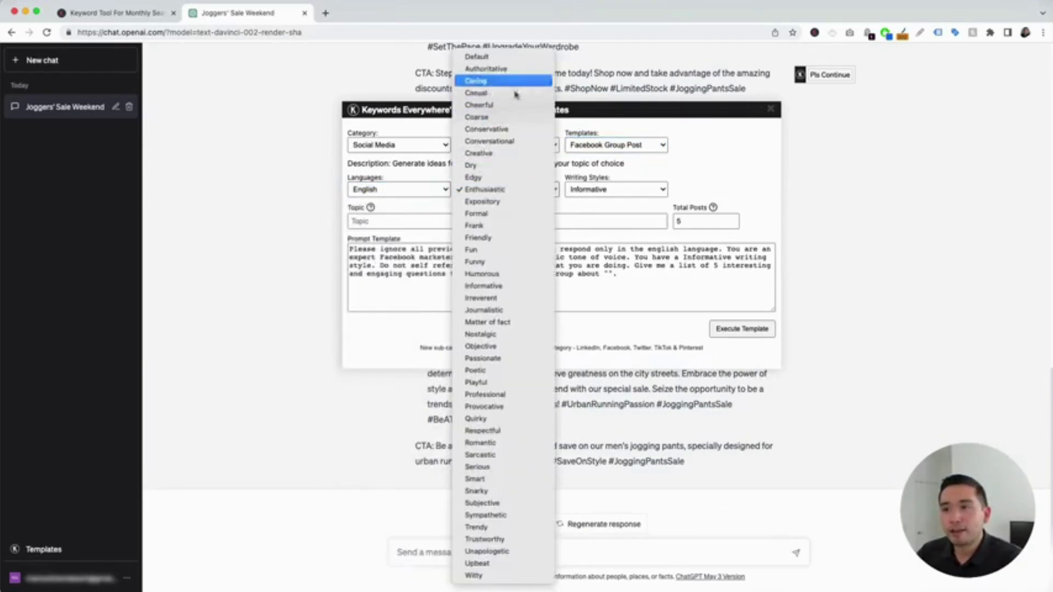
left_click(537, 142)
left_click(626, 190)
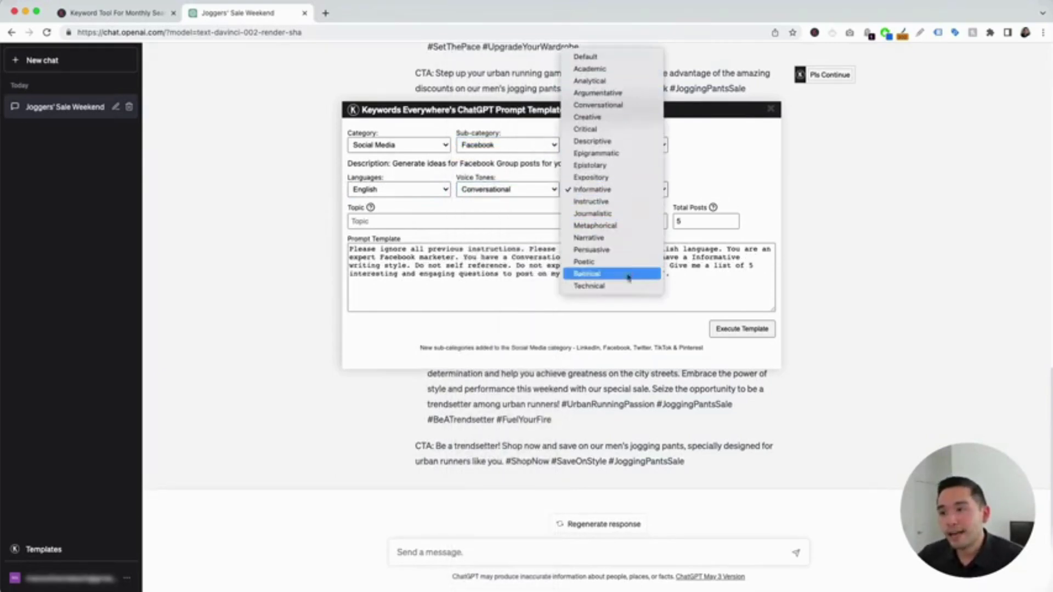
left_click(585, 273)
Paste the jogger pants topic into Topic and review the generated prompt
left_click(427, 220)
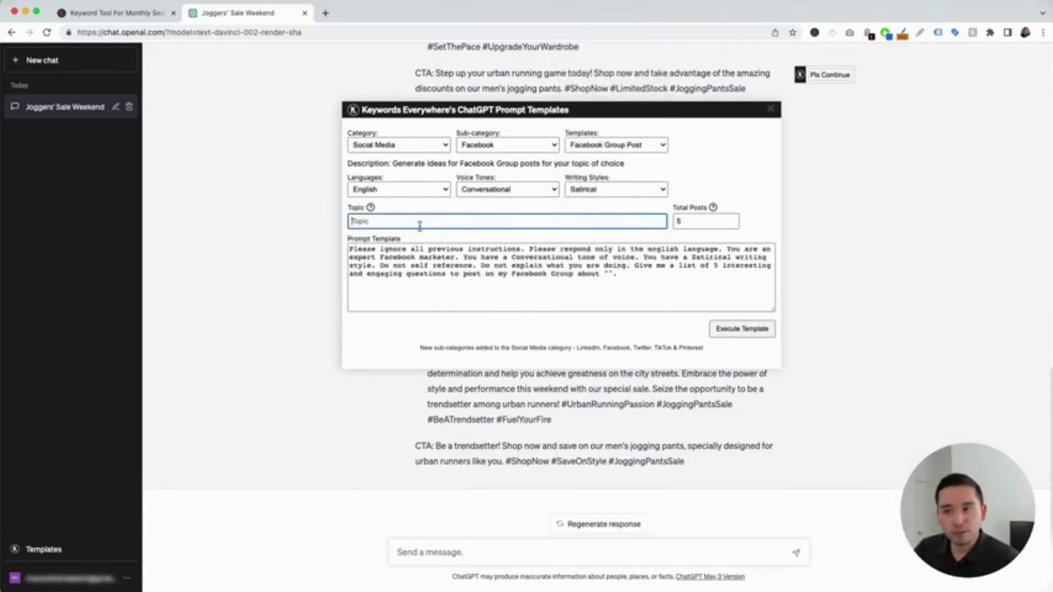
type("best men's jogger pants for work")
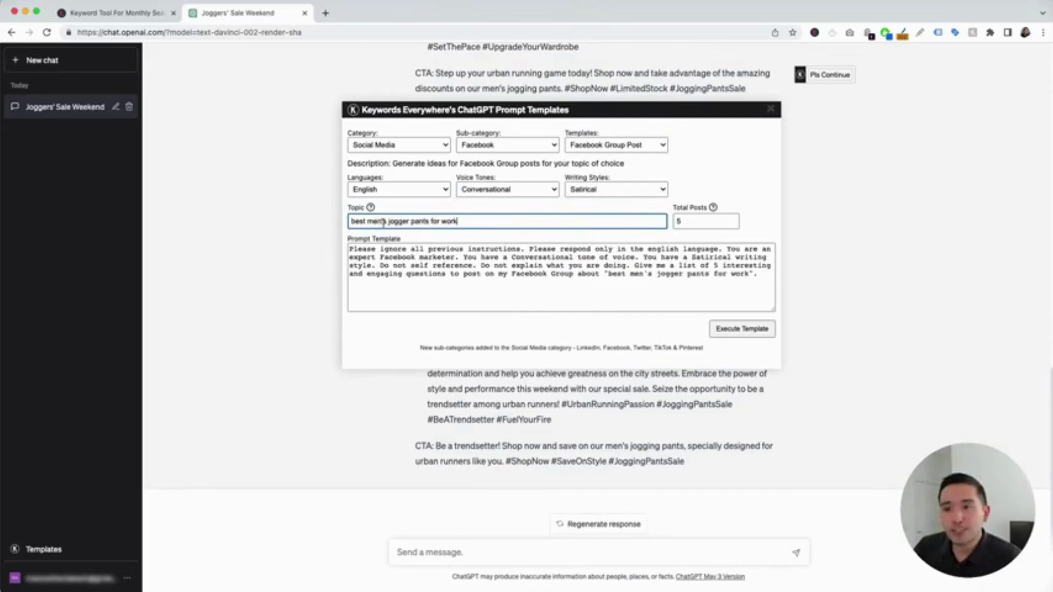
left_click_drag(462, 221, 348, 222)
left_click(373, 221)
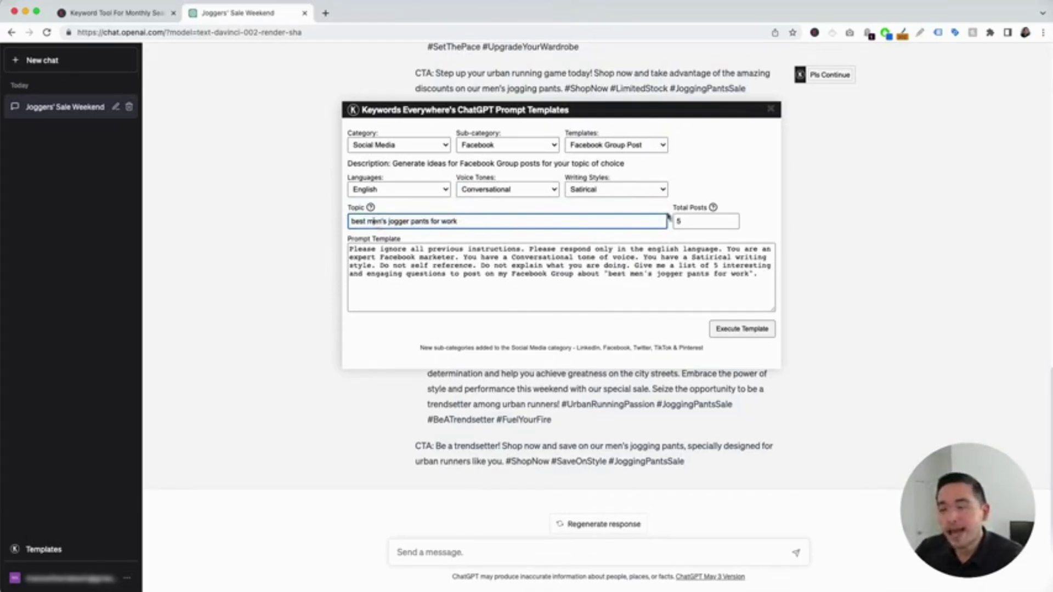
left_click(693, 220)
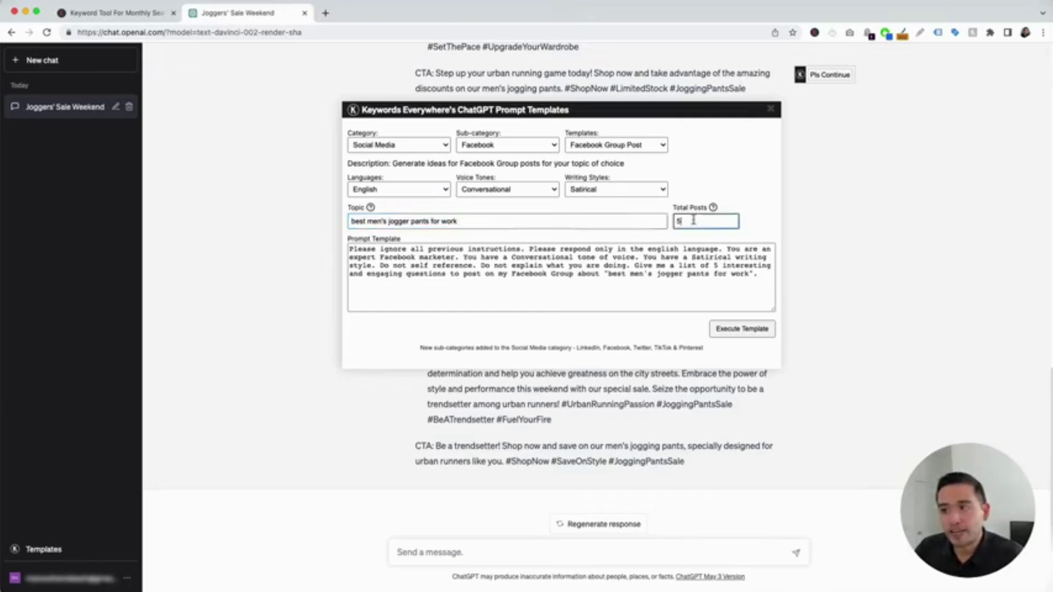
left_click_drag(351, 248, 769, 278)
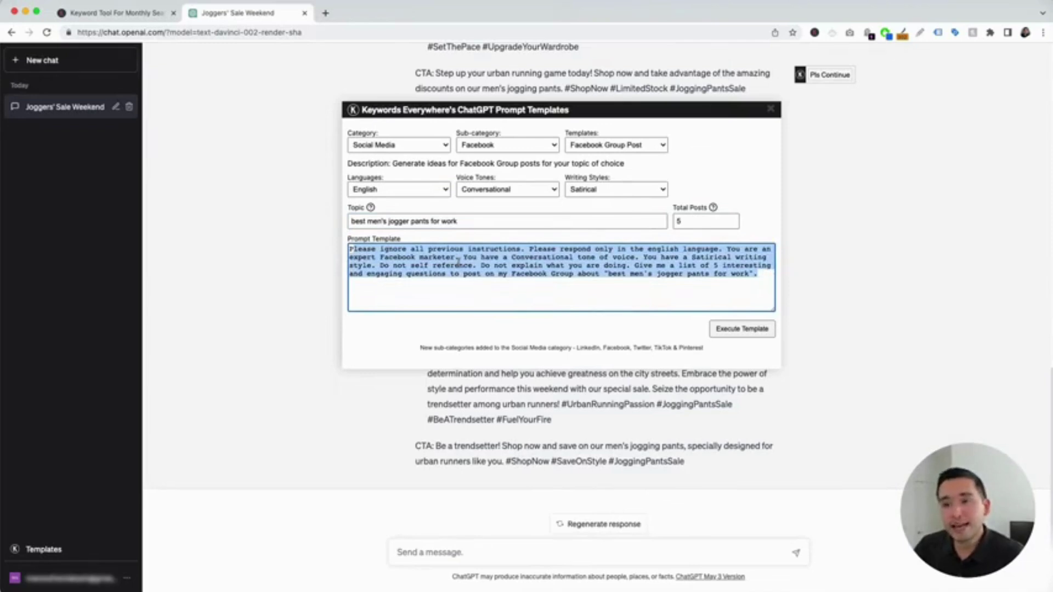
left_click(431, 255)
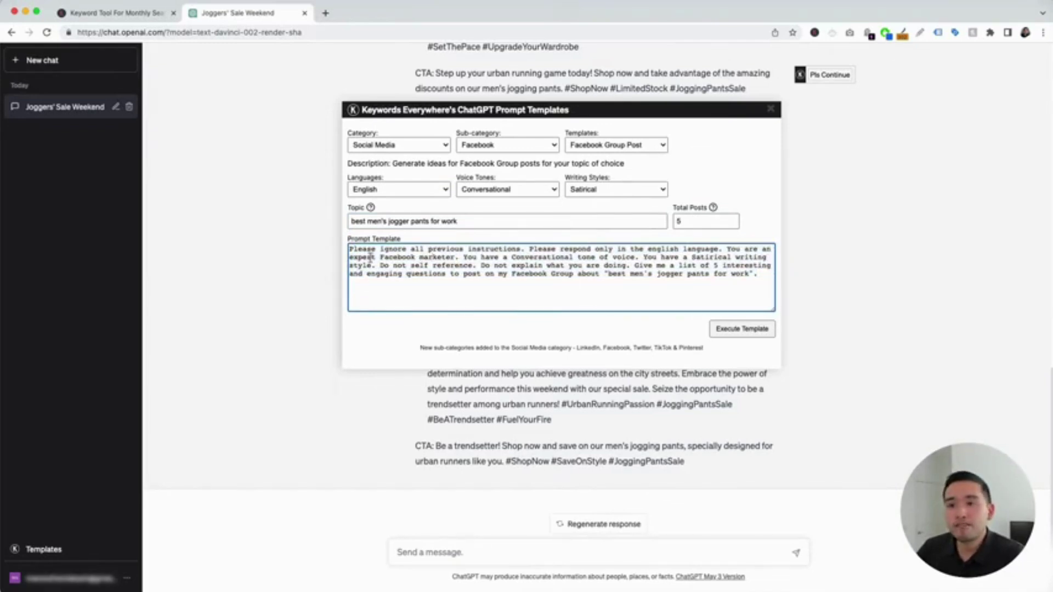
Run the Facebook Group prompt and review the five returned questions
left_click(744, 336)
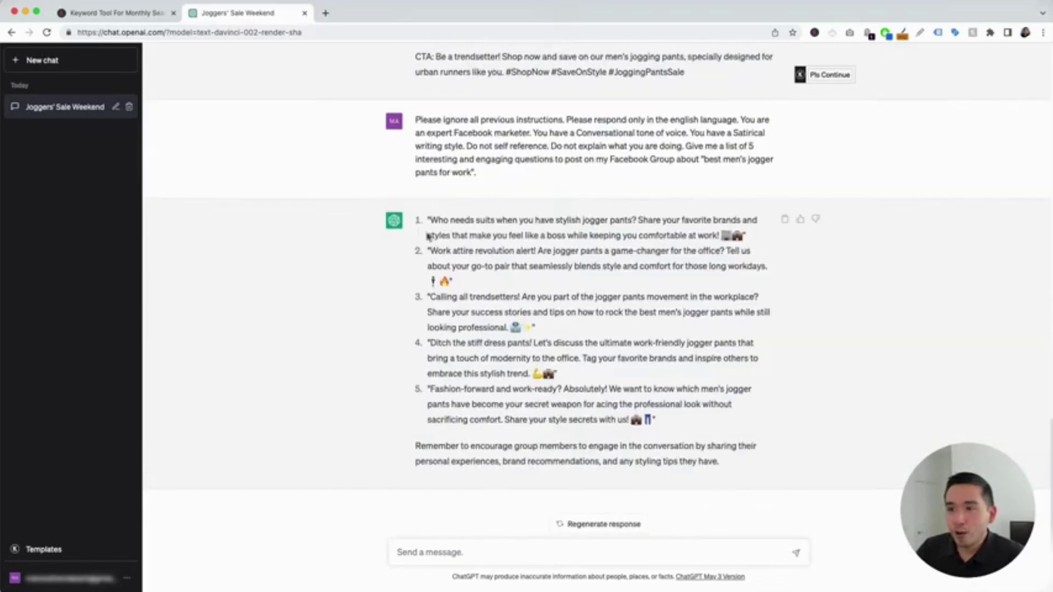
left_click_drag(428, 236, 682, 423)
left_click(681, 422)
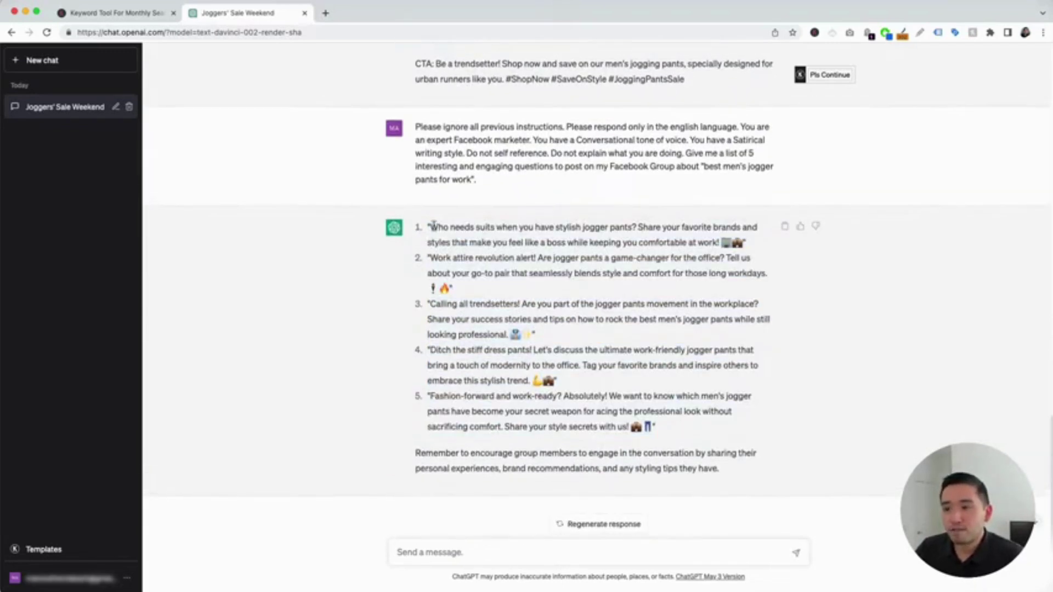
left_click_drag(428, 227, 744, 242)
left_click(712, 242)
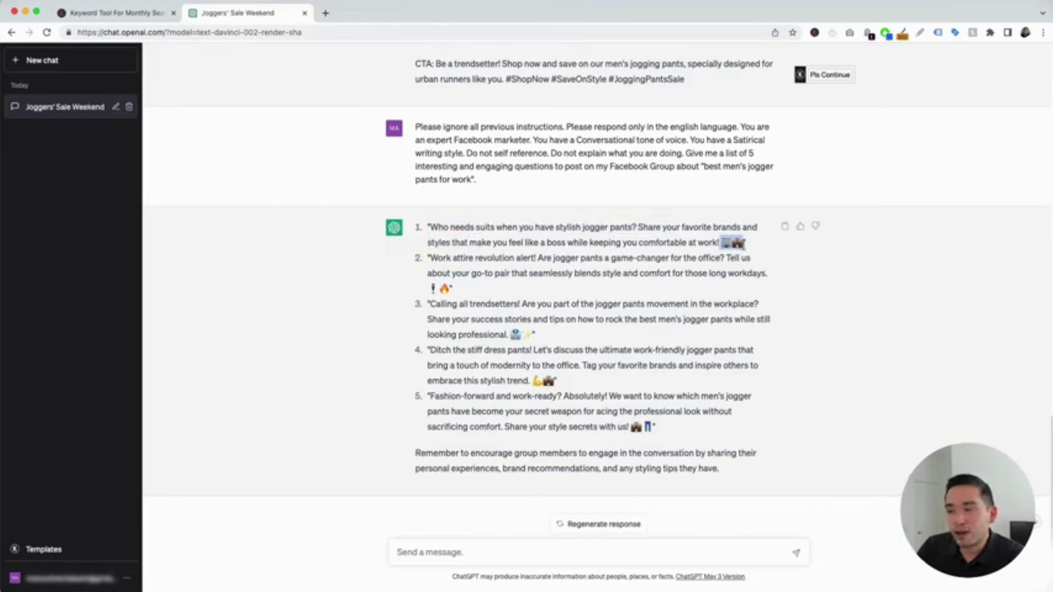
left_click_drag(428, 258, 469, 283)
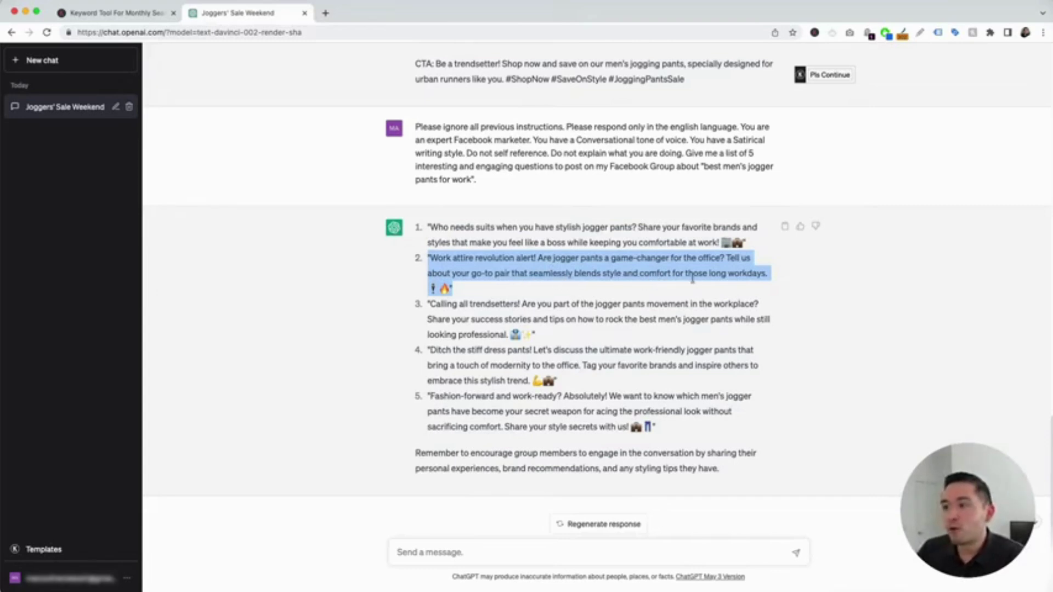
left_click(508, 277)
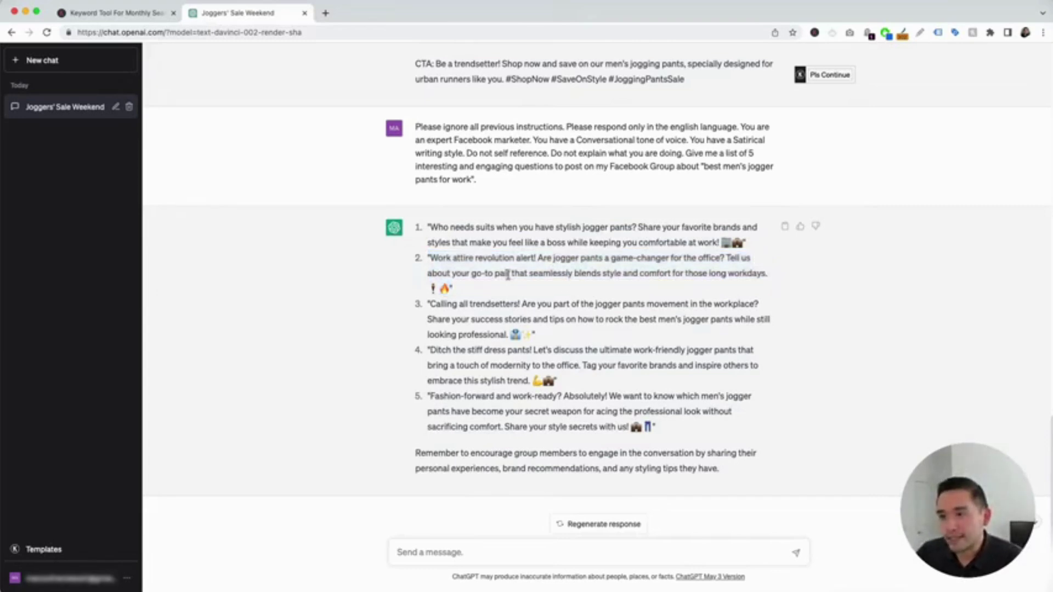
left_click_drag(436, 305, 457, 305)
left_click_drag(433, 360, 472, 362)
left_click_drag(449, 396, 488, 397)
scroll(488, 397, "down", 1)
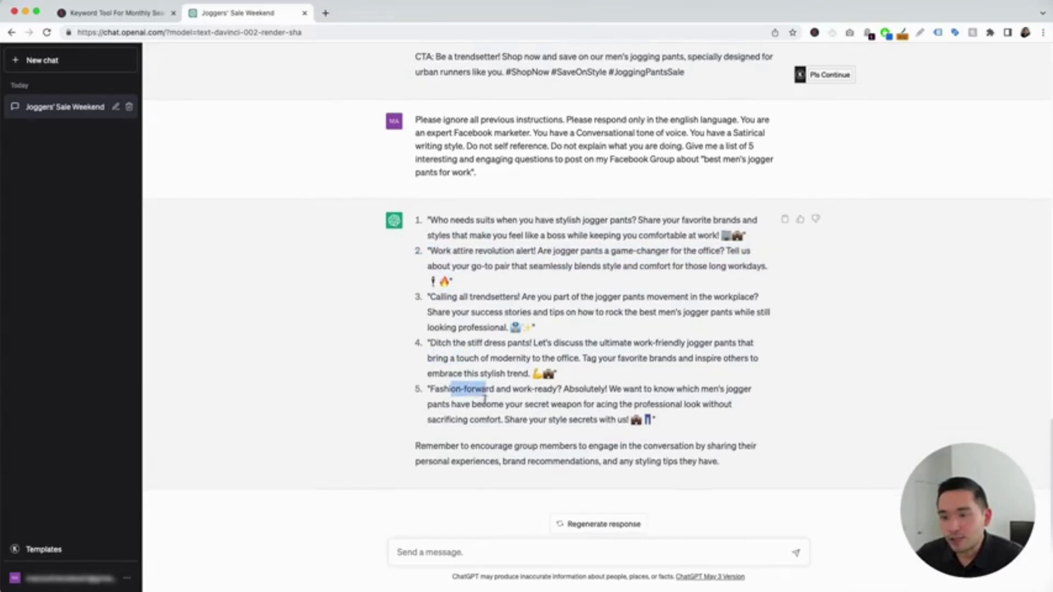
left_click(443, 419)
left_click_drag(415, 445, 741, 463)
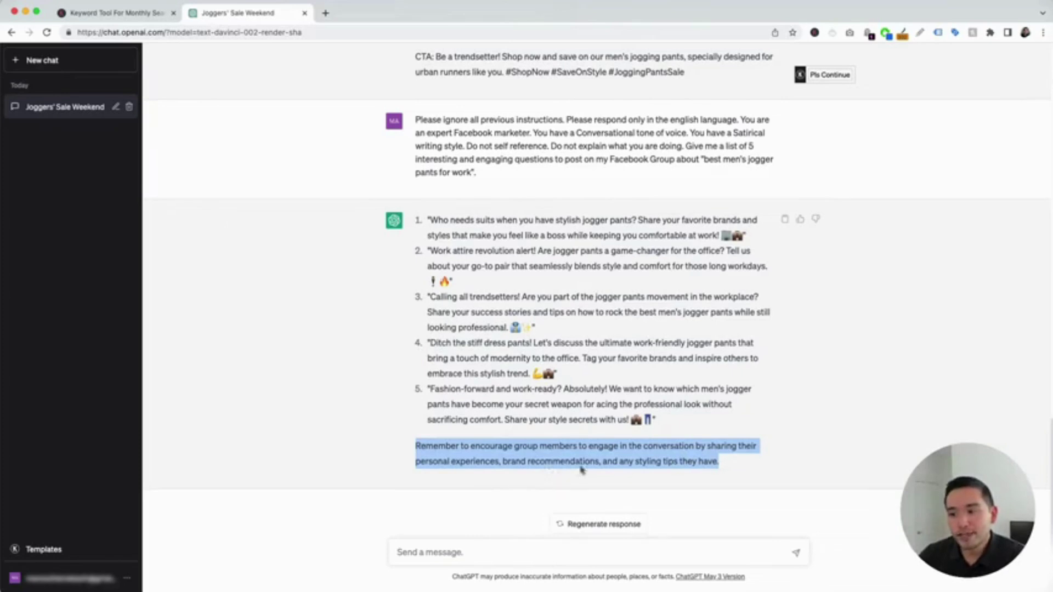
left_click(696, 458)
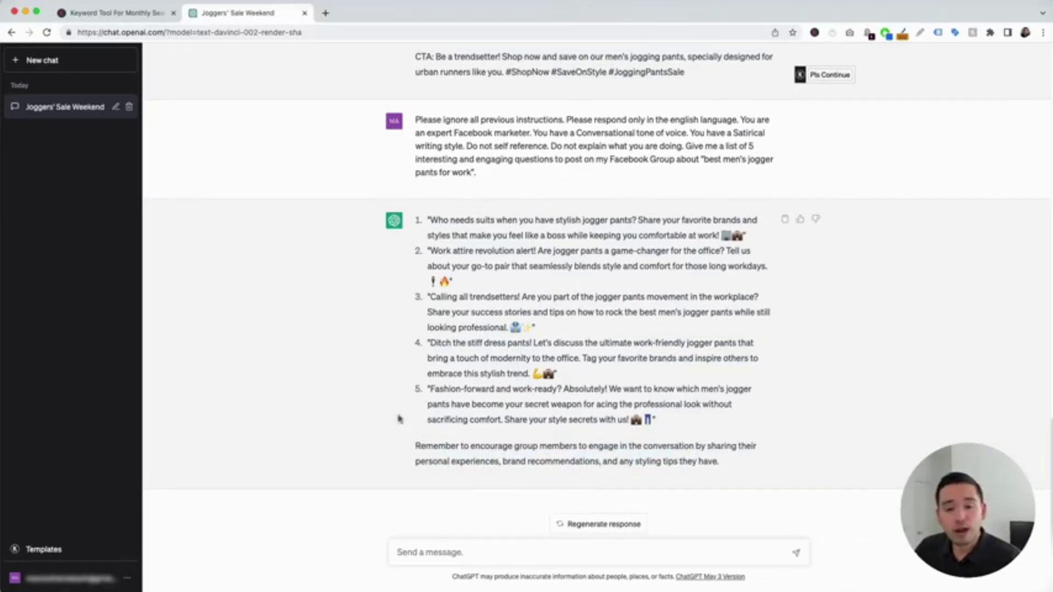
Choose the Facebook Ad Creator template in English, Conversational tone, Persuasive writing style
left_click(66, 551)
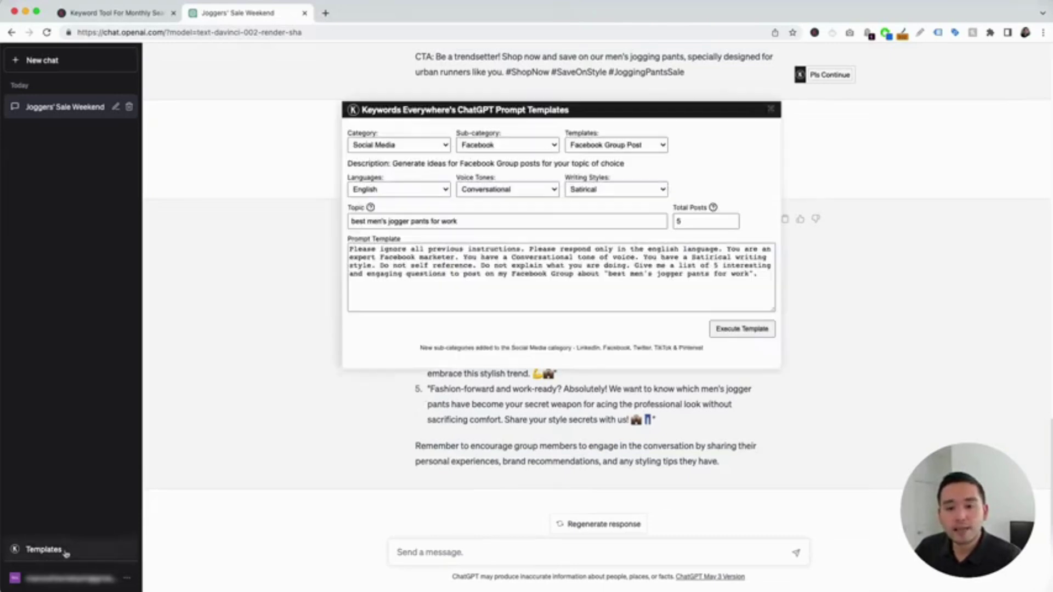
left_click(608, 145)
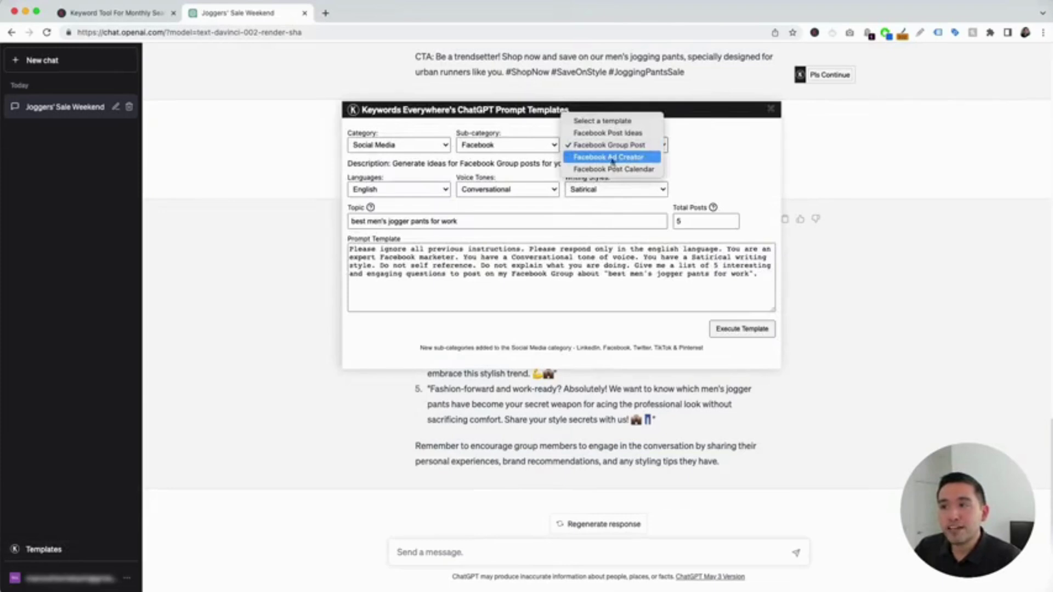
left_click(617, 158)
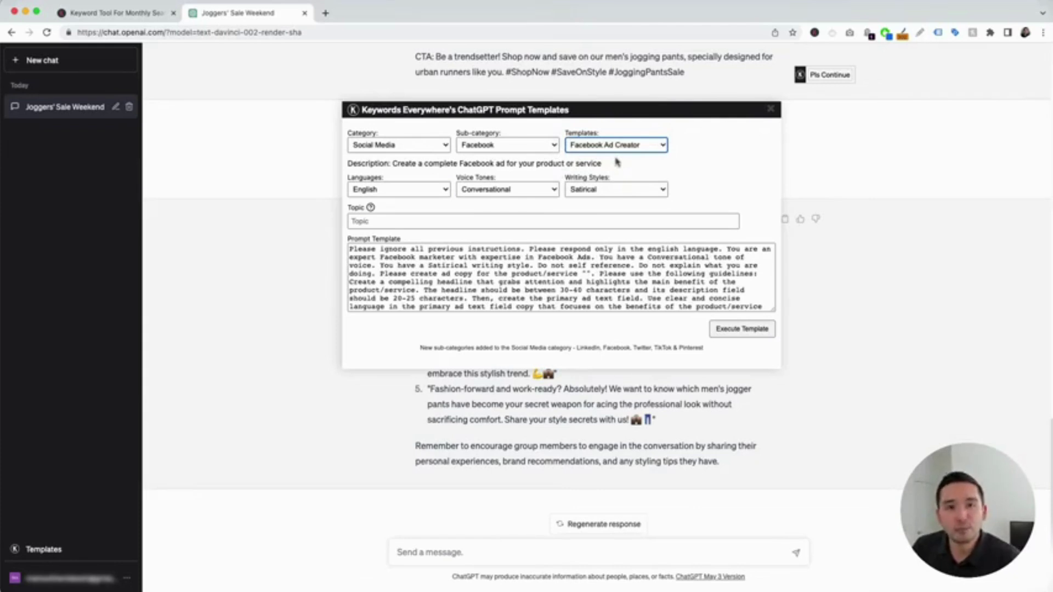
left_click(445, 190)
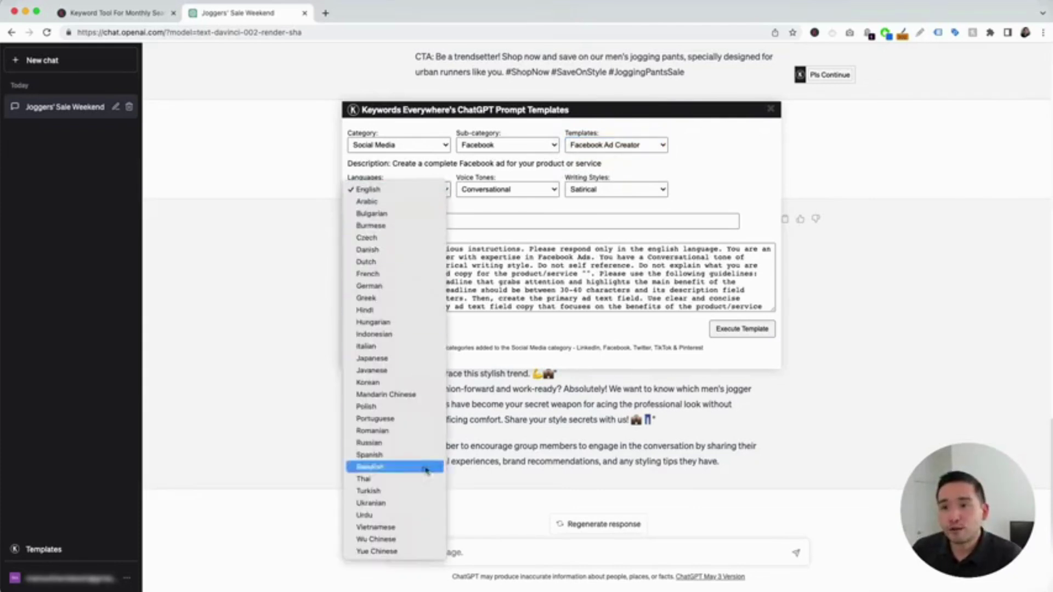
left_click(499, 191)
left_click(499, 192)
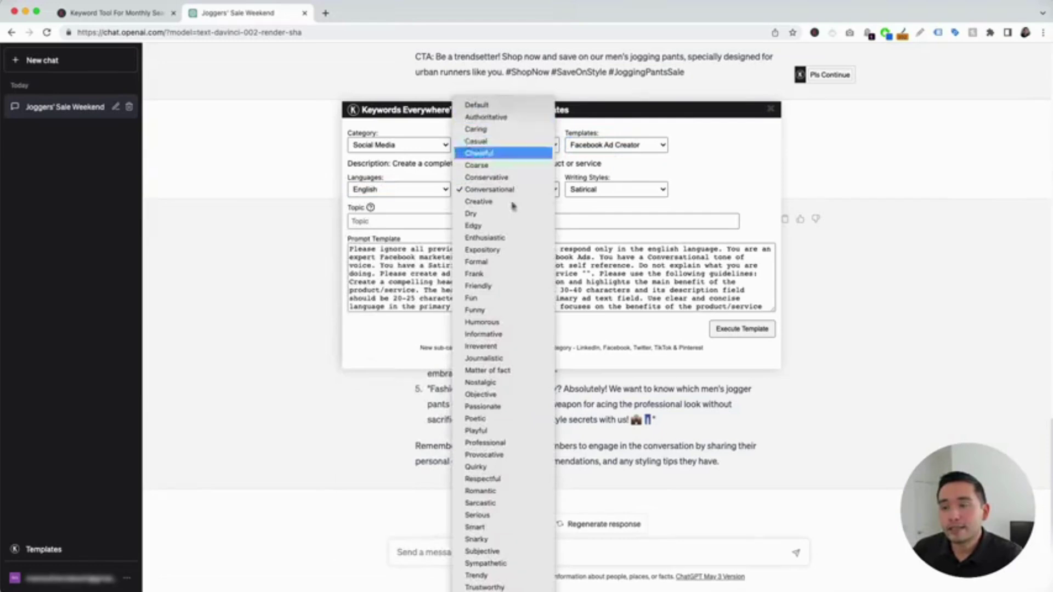
left_click(571, 251)
left_click(599, 189)
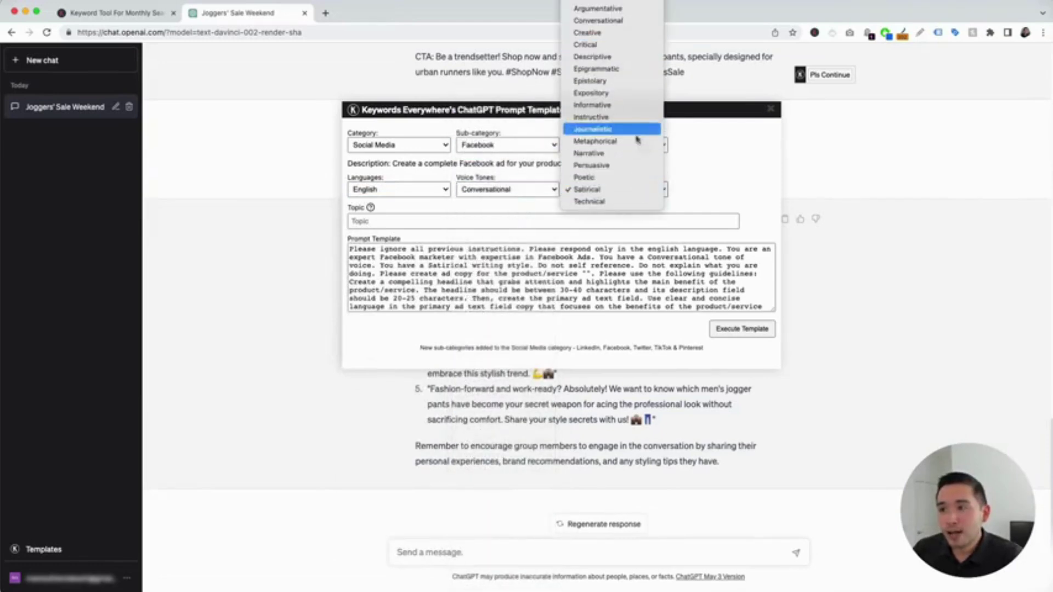
left_click(625, 166)
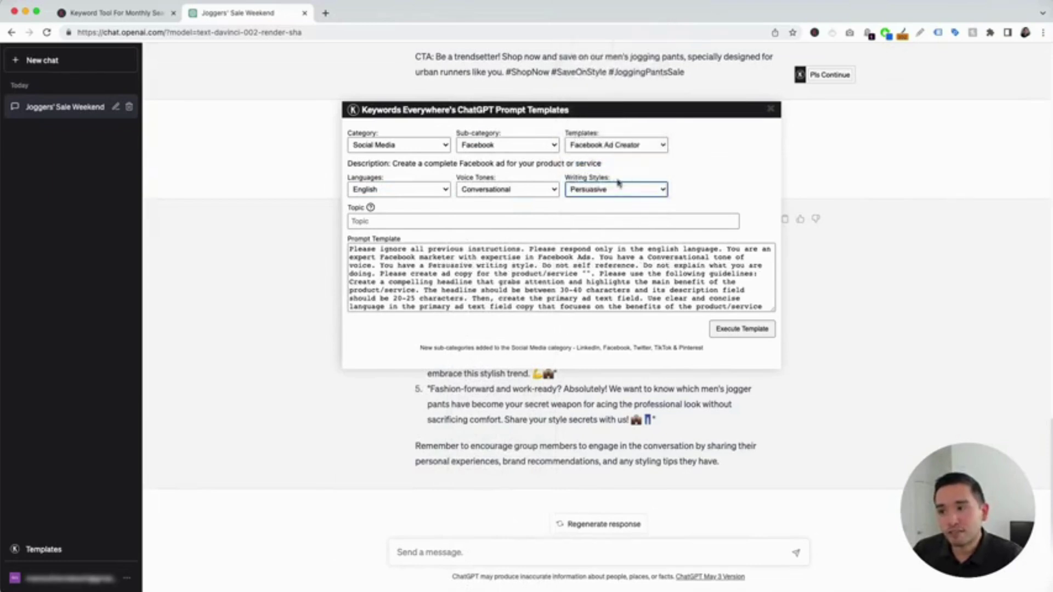
Enter the topic 'mens jogging pants sale this weekend' and review the prompt
left_click(377, 220)
type("mens jogging pants sale this weekend")
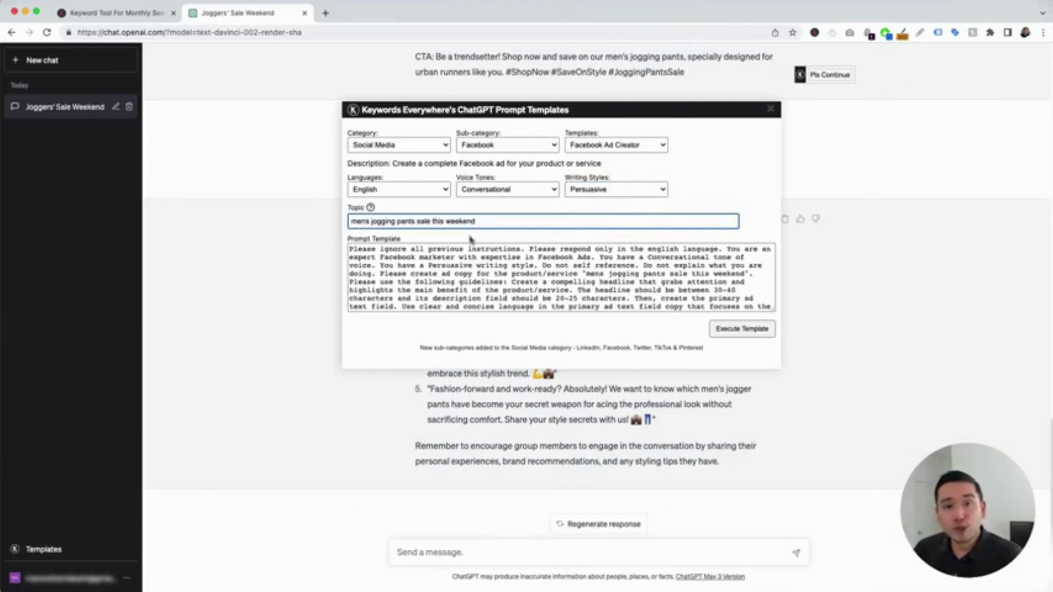
left_click_drag(351, 248, 732, 306)
left_click(732, 306)
Run the Facebook ad prompt and review the headline, description and primary ad text
left_click(740, 330)
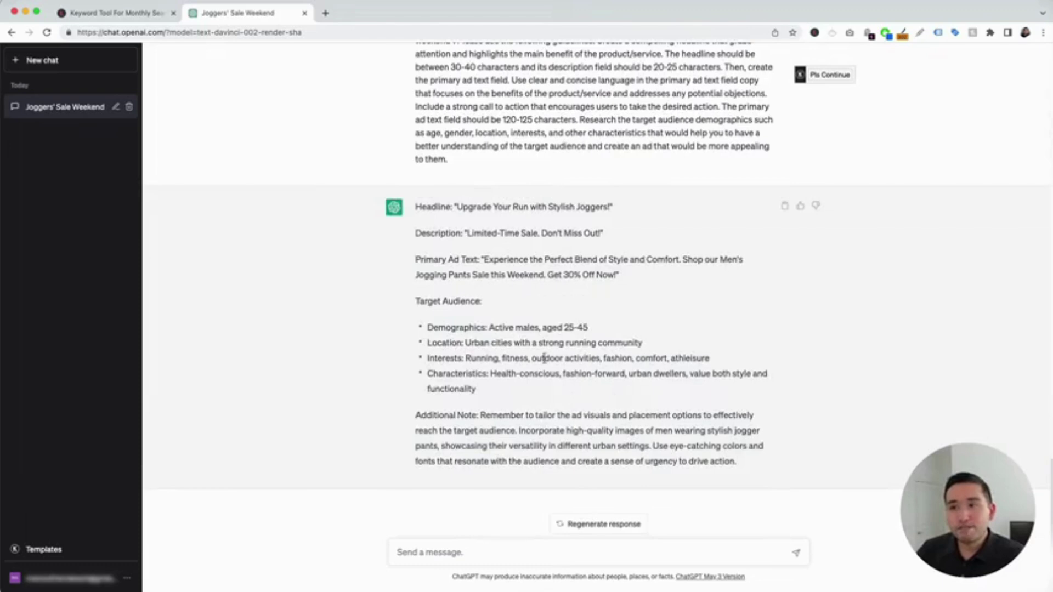
mouse_move(416, 207)
left_mouse_down()
mouse_move(540, 231)
mouse_move(632, 294)
left_mouse_up()
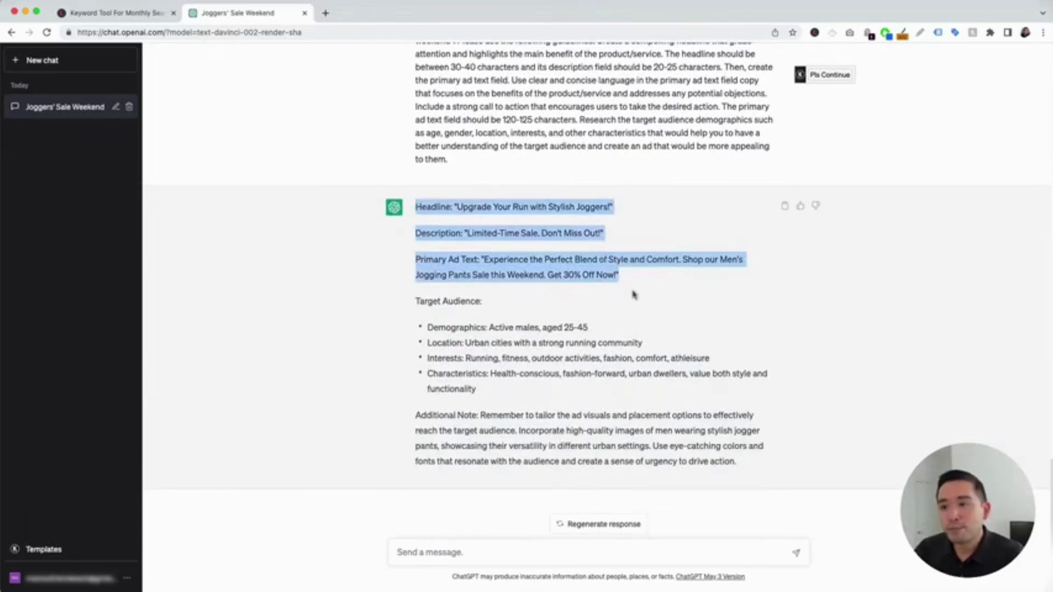
left_click_drag(427, 327, 526, 384)
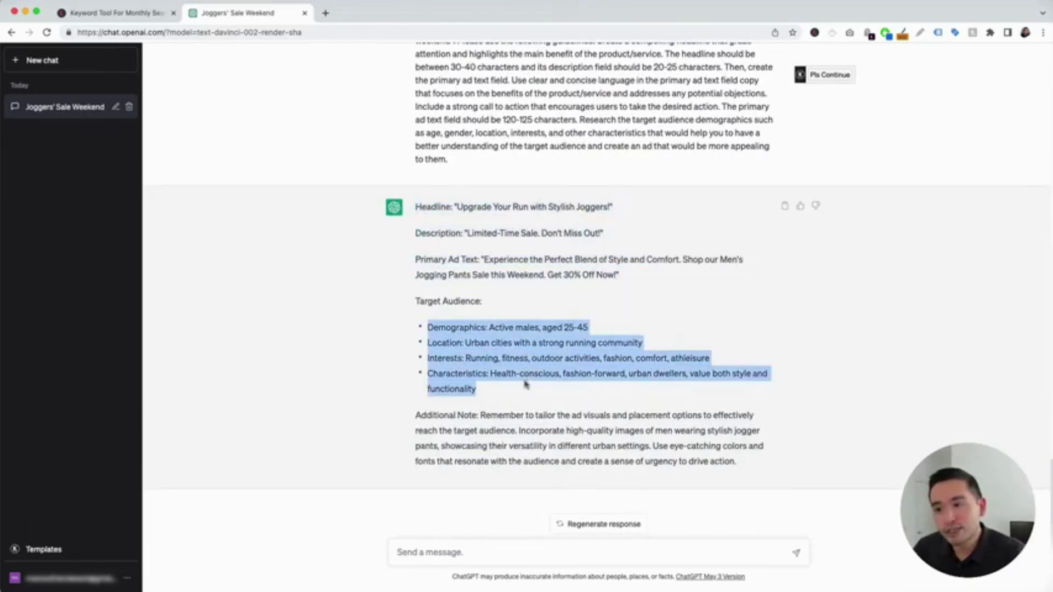
left_click(527, 384)
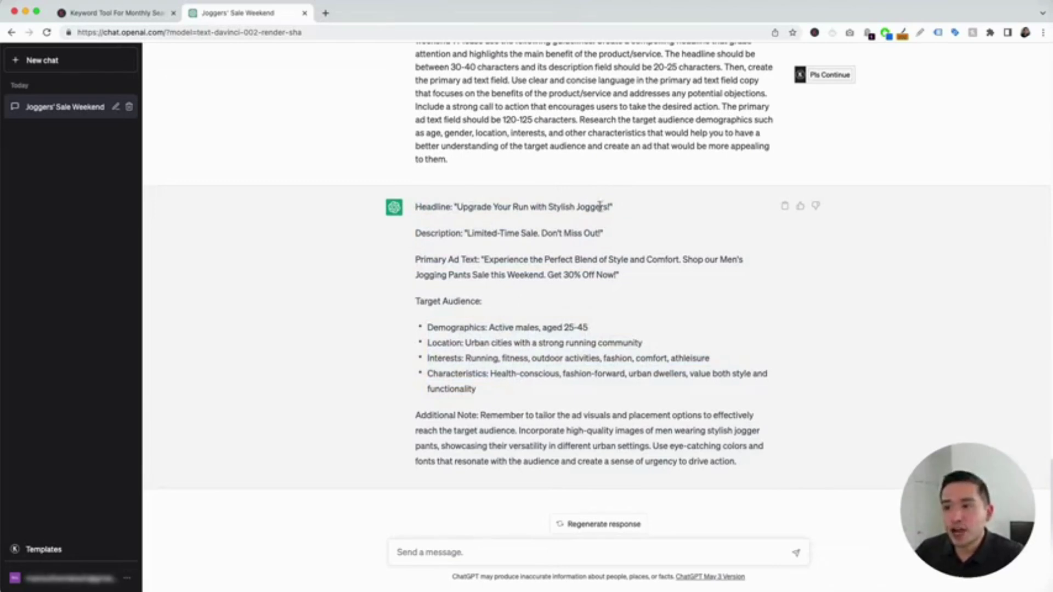
left_click_drag(425, 235, 602, 235)
left_click_drag(416, 260, 665, 276)
left_click(662, 276)
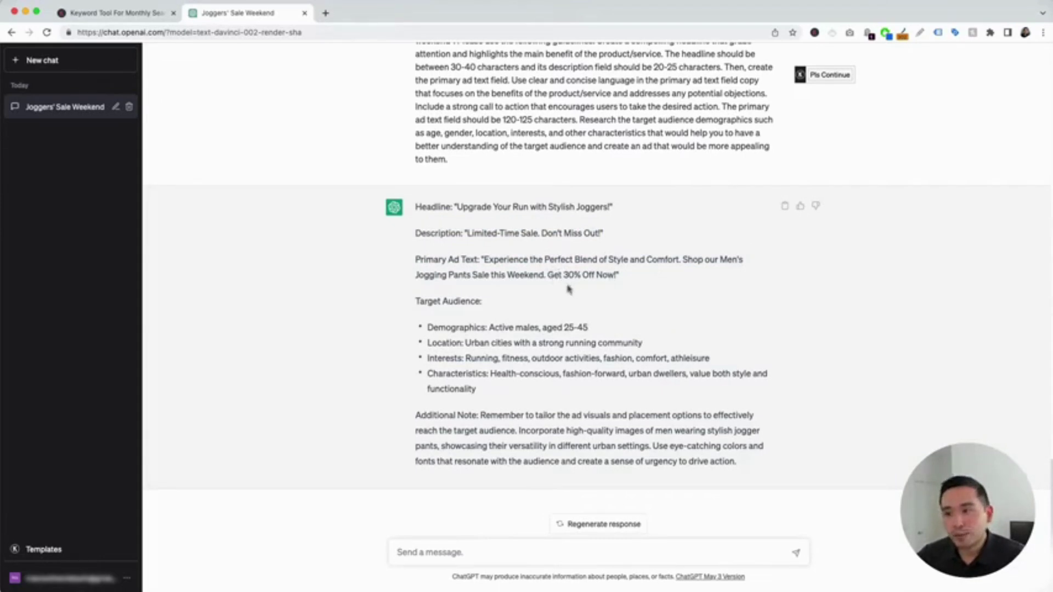
Review the Target Audience details (males 25-45, location, interests) and the Additional Note
left_click_drag(419, 301, 496, 393)
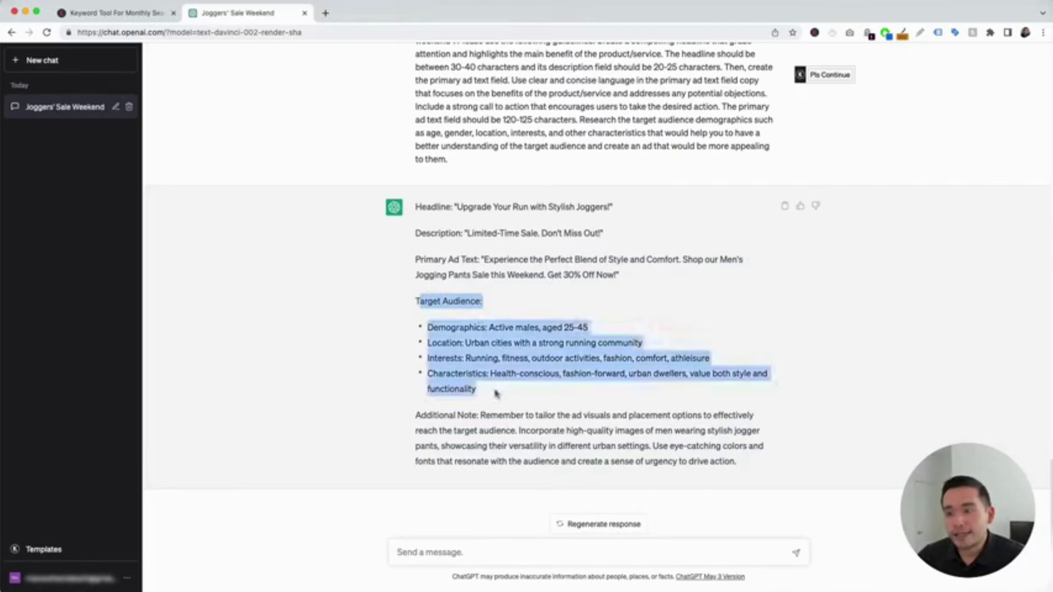
left_click(489, 327)
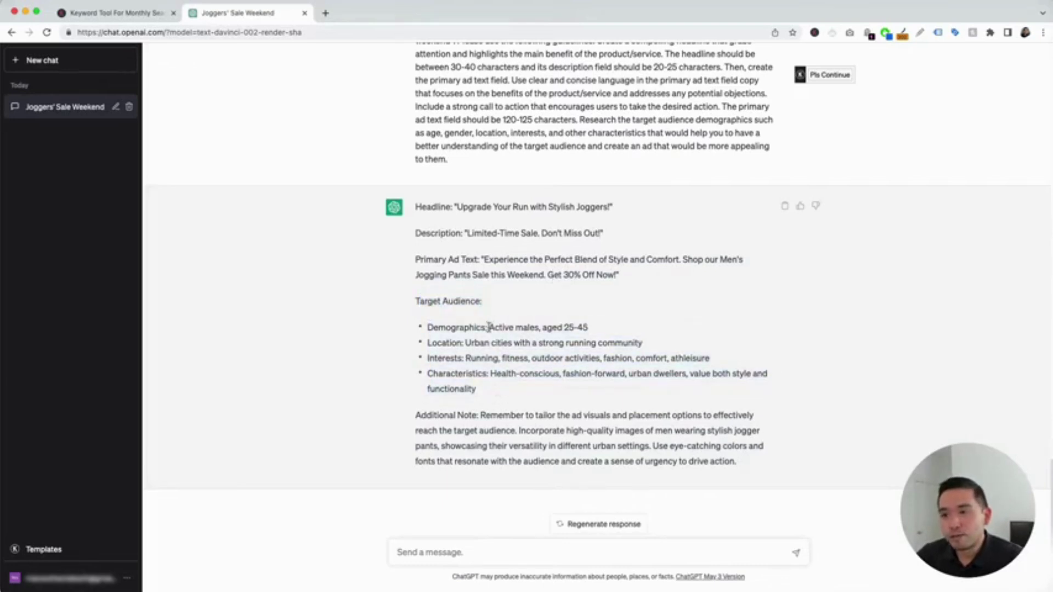
left_click_drag(488, 327, 602, 327)
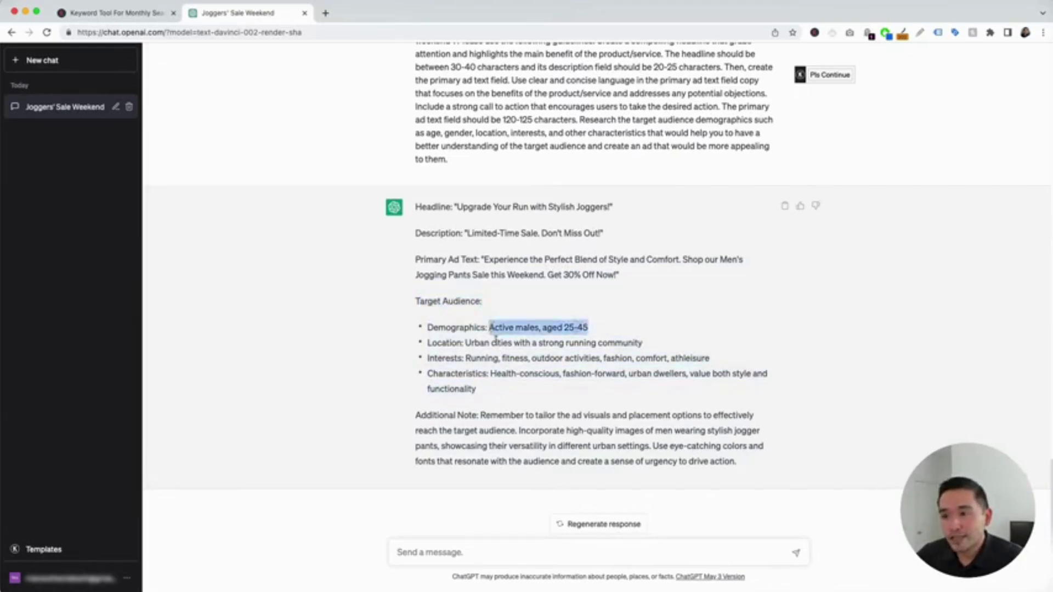
left_click_drag(466, 343, 609, 344)
left_click_drag(466, 358, 633, 359)
left_click_drag(491, 374, 515, 391)
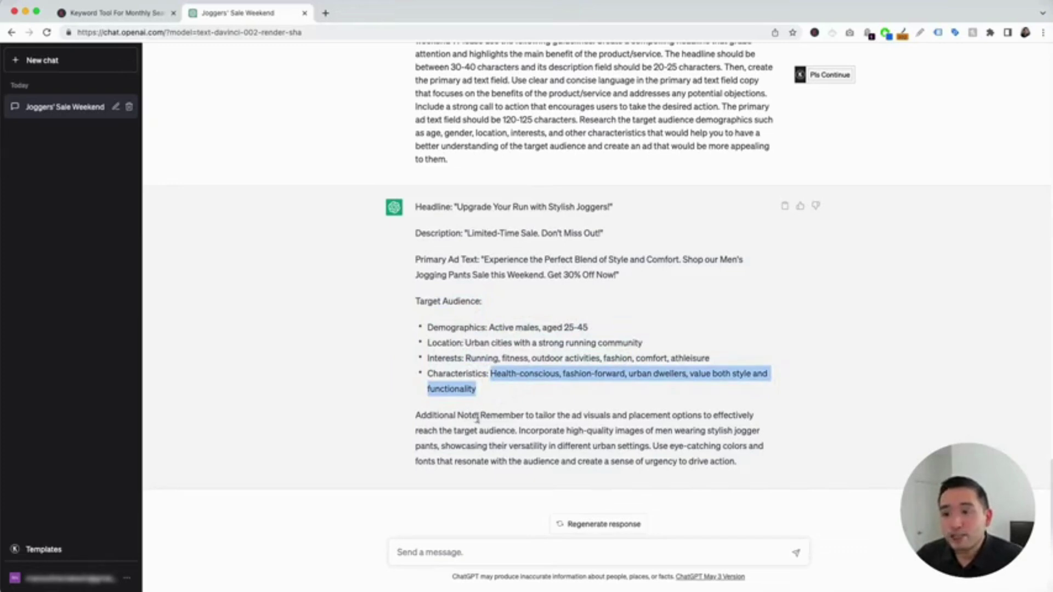
left_click_drag(479, 415, 752, 463)
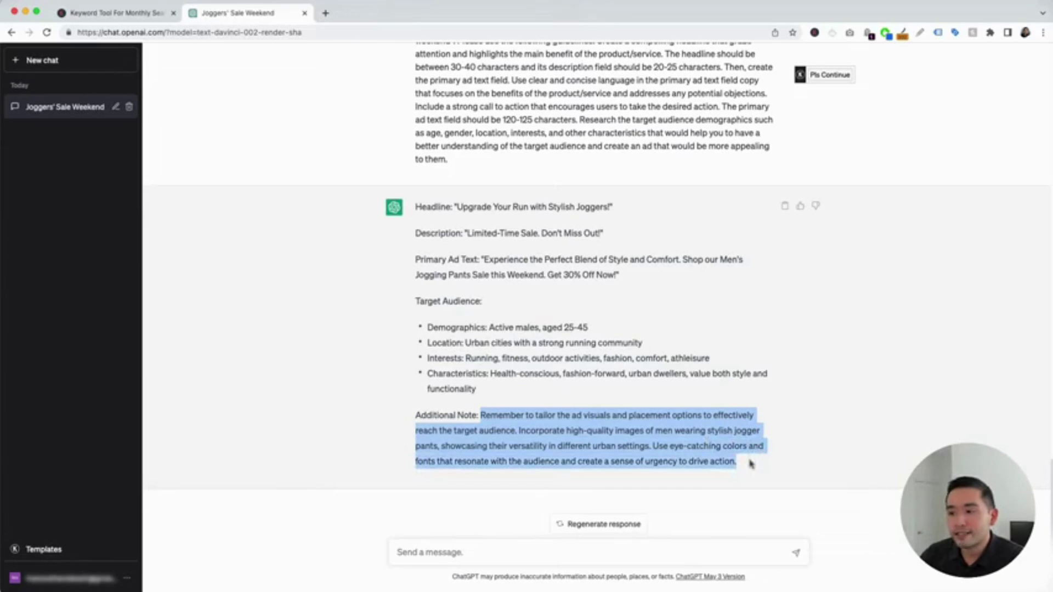
left_click_drag(751, 463, 484, 419)
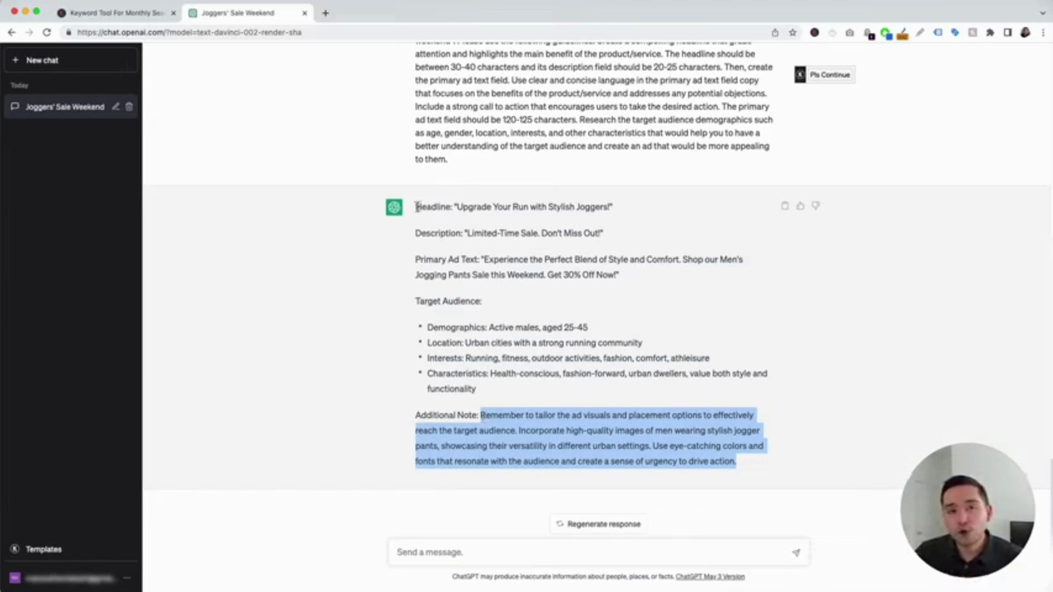
left_click_drag(416, 206, 586, 392)
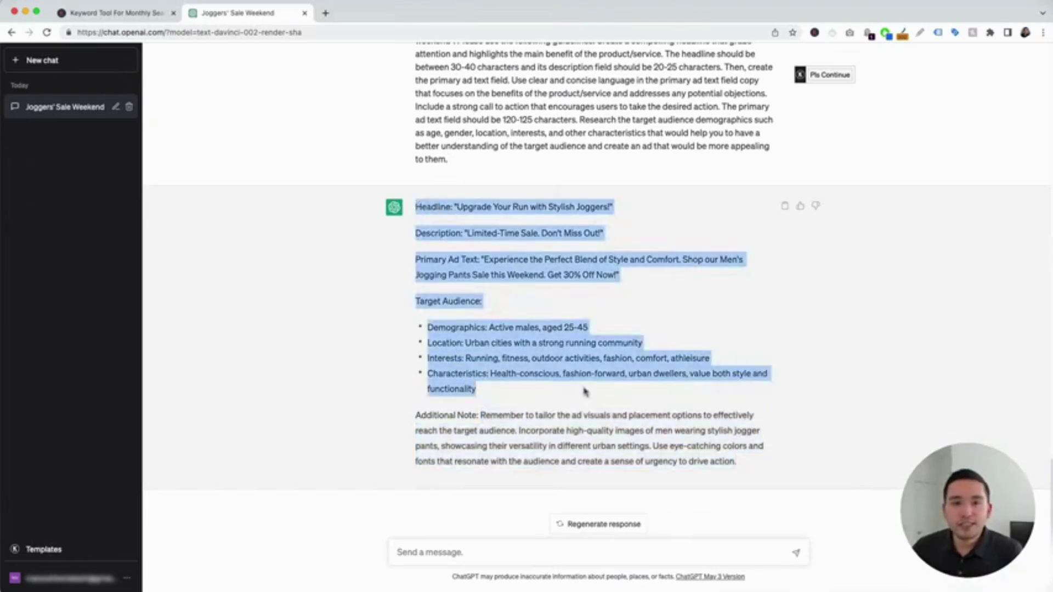
left_click(585, 391)
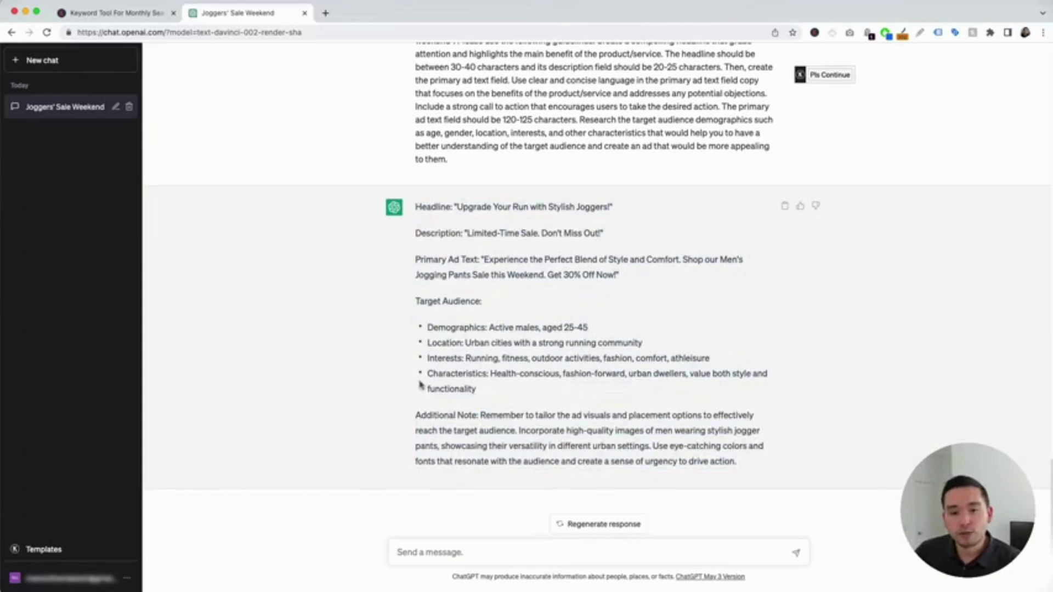
Choose the Facebook Post Calendar template and check its language, tone and writing style options
left_click(74, 550)
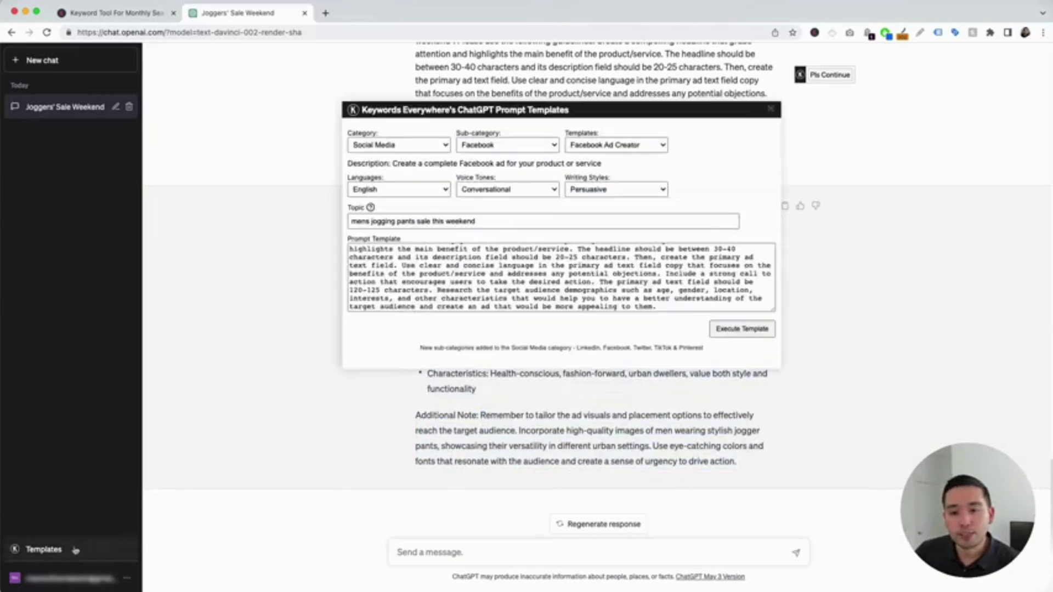
left_click(600, 149)
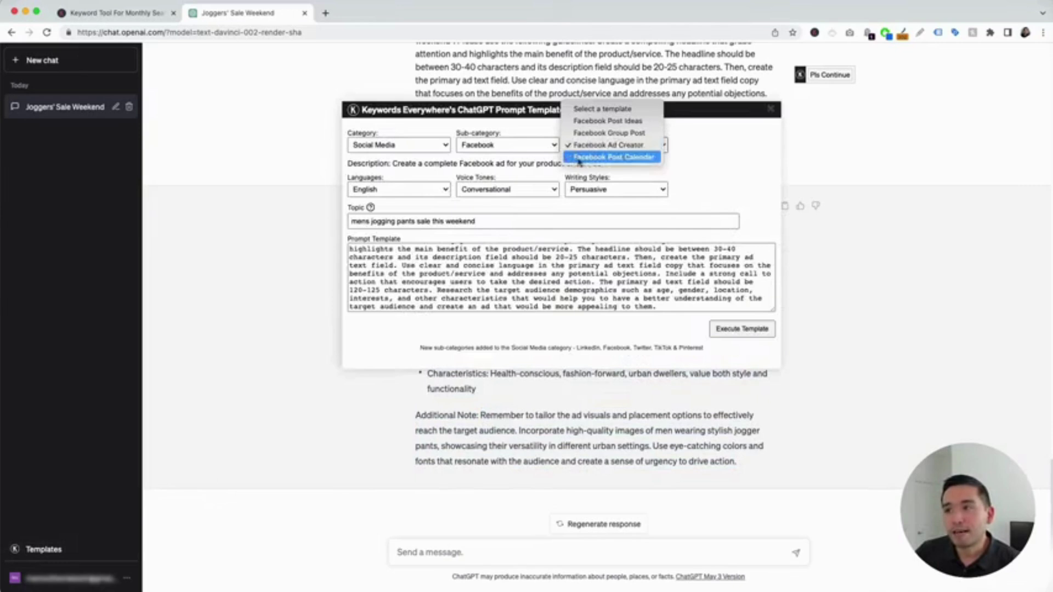
left_click(616, 158)
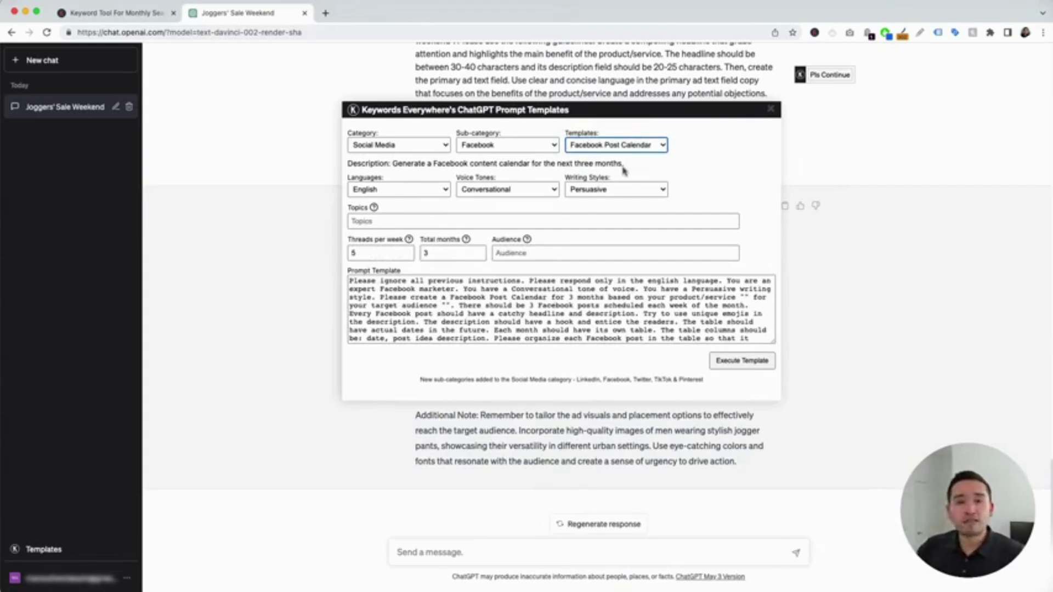
left_click(450, 193)
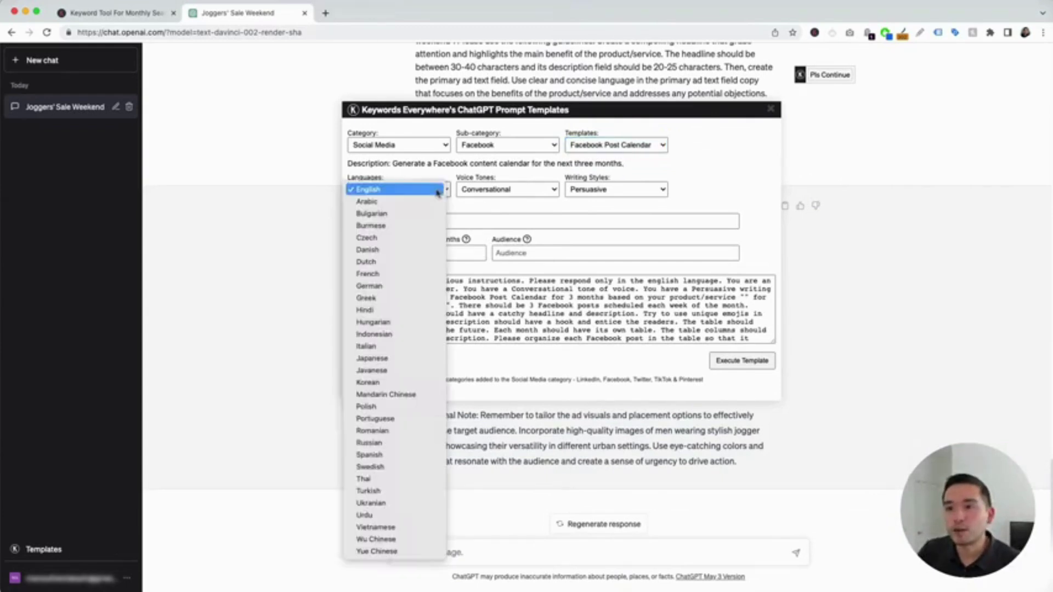
left_click(482, 187)
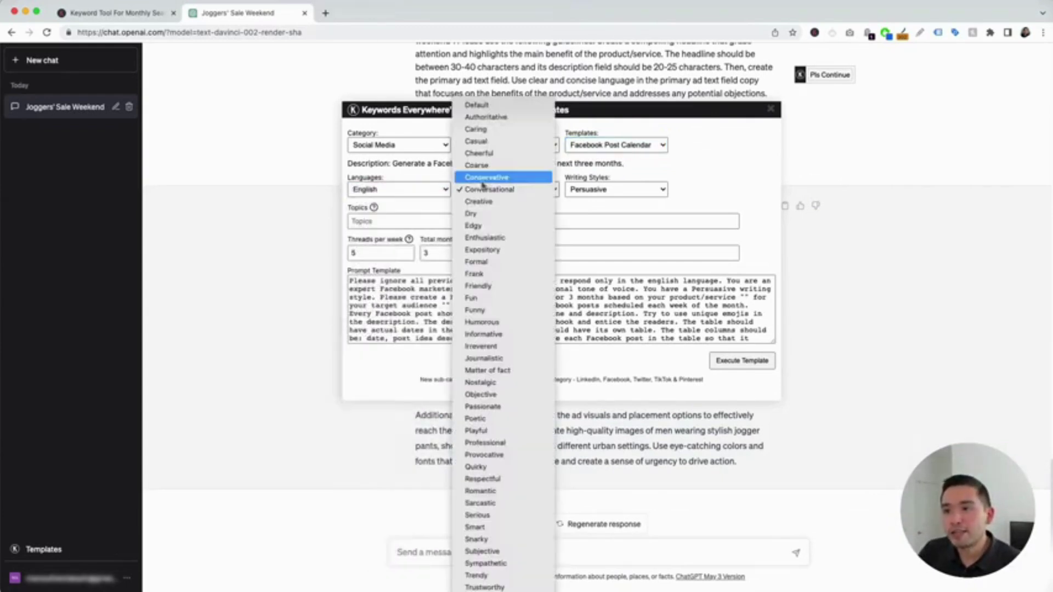
left_click(636, 159)
left_click(616, 189)
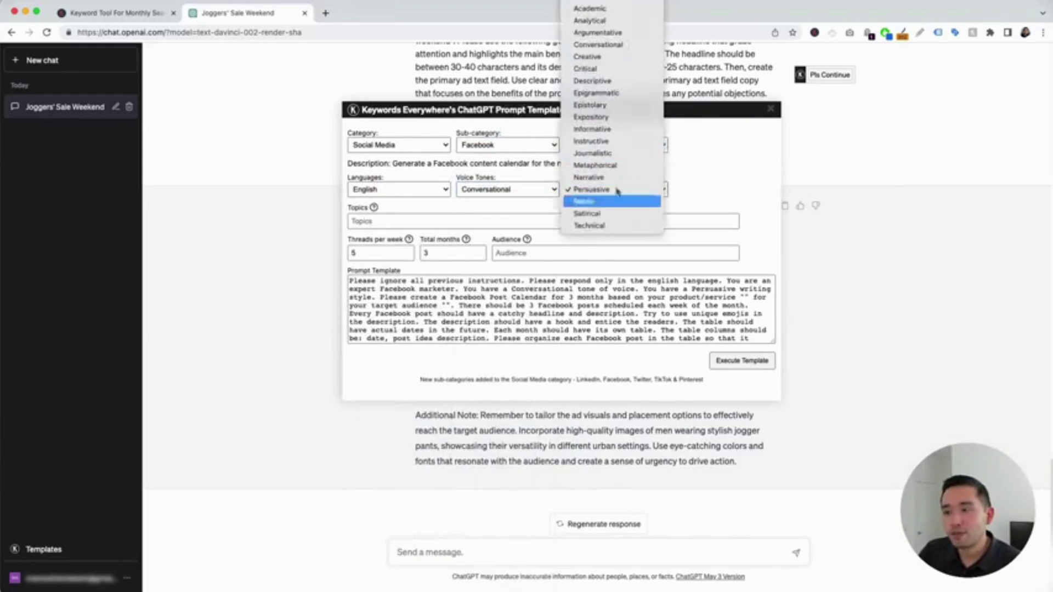
Submit topic 'mens jogging pants sale' for 'runners in urban cities', 5 posts weekly over 3 months
left_click(395, 210)
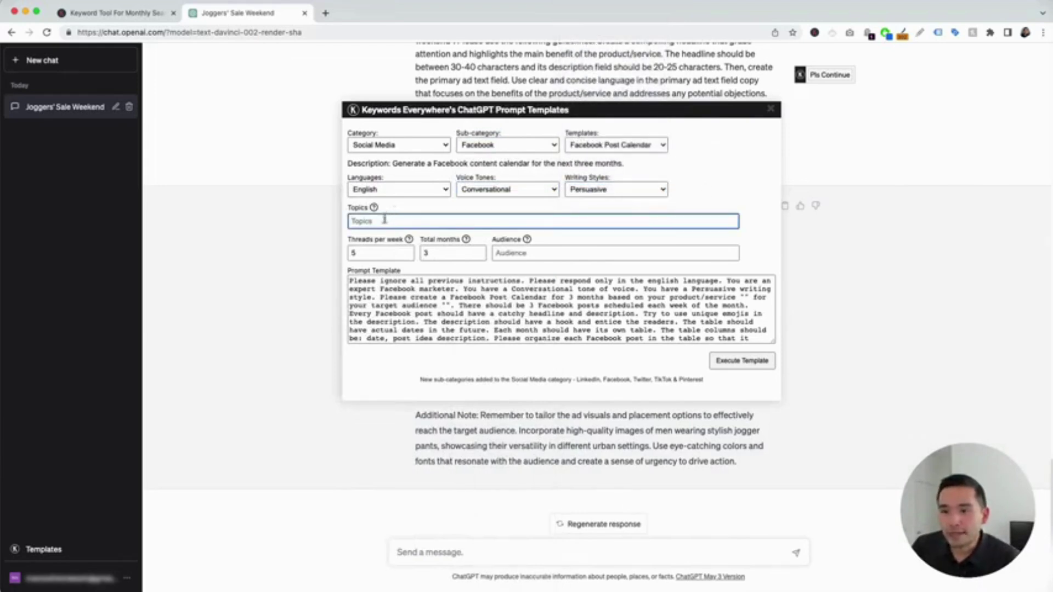
type("mens jogging pants sale this weekend")
left_click_drag(488, 222, 434, 222)
key("BackSpace")
left_click(370, 252)
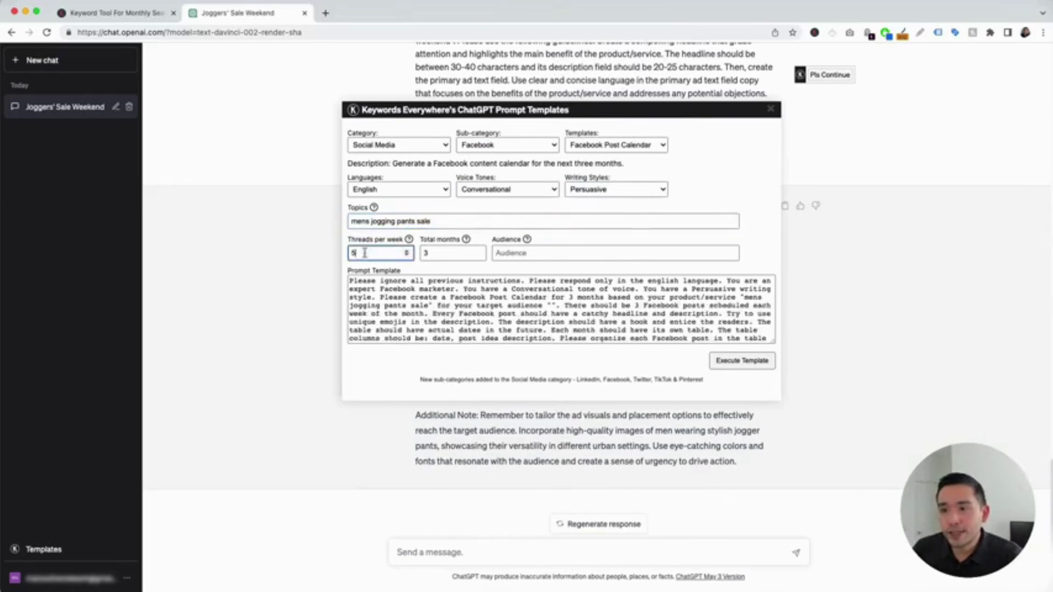
left_click(437, 254)
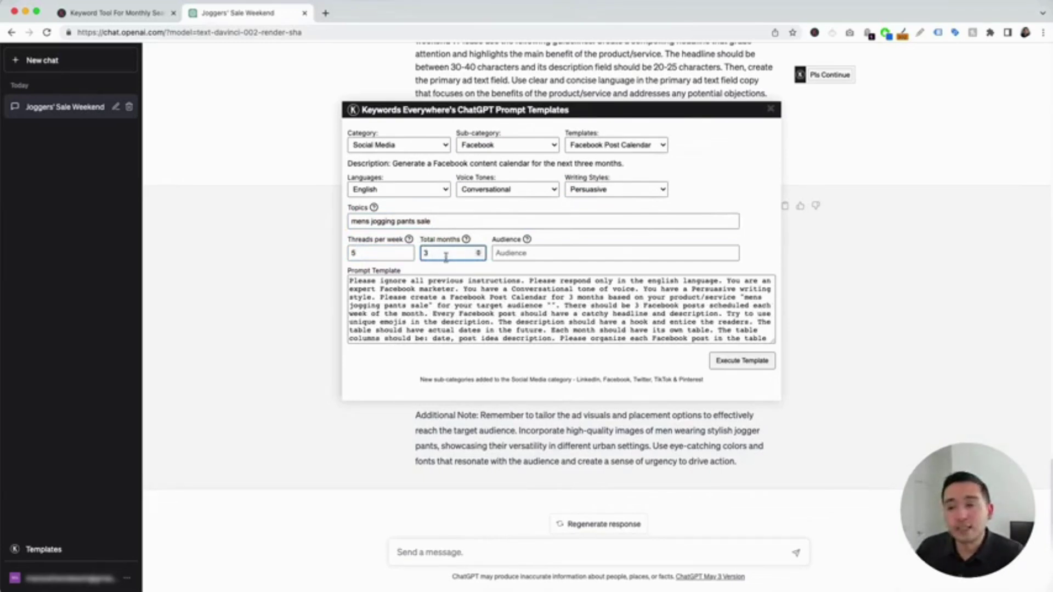
left_click(519, 254)
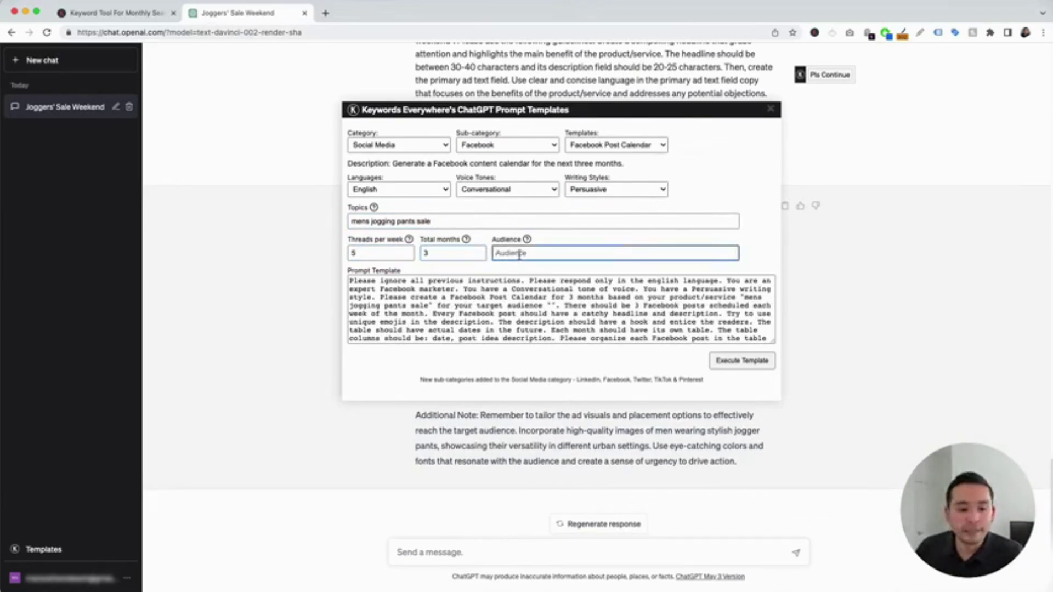
type("runners")
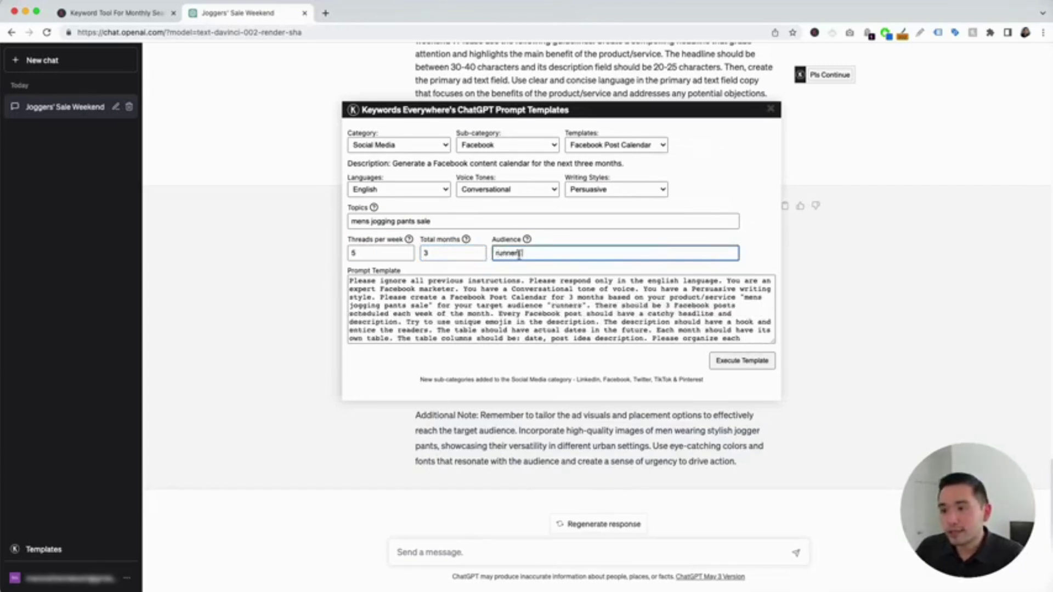
type(" in urban ci")
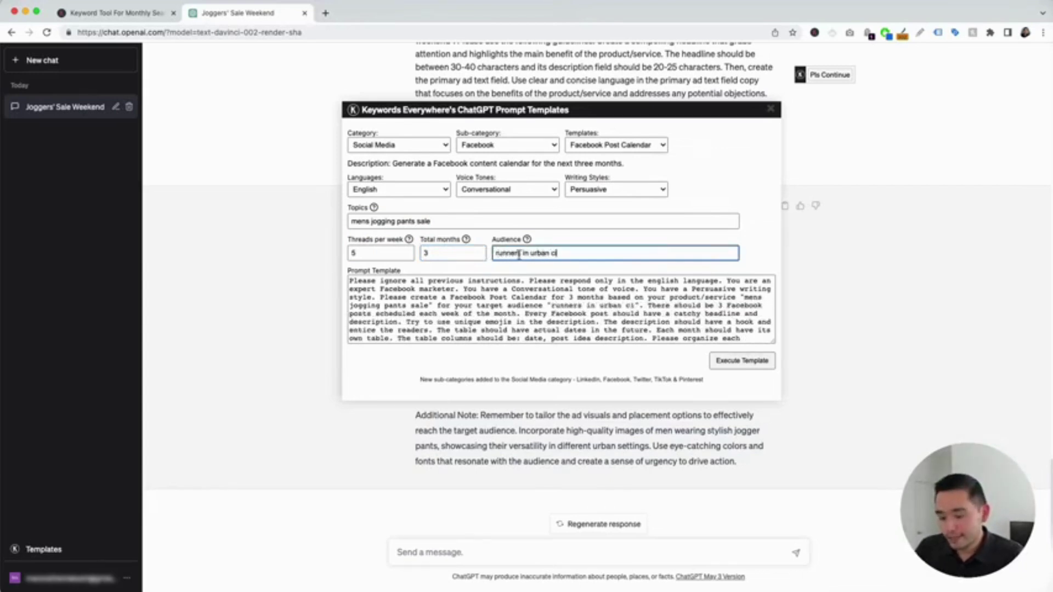
type("ties")
left_click_drag(350, 280, 670, 347)
left_click(680, 343)
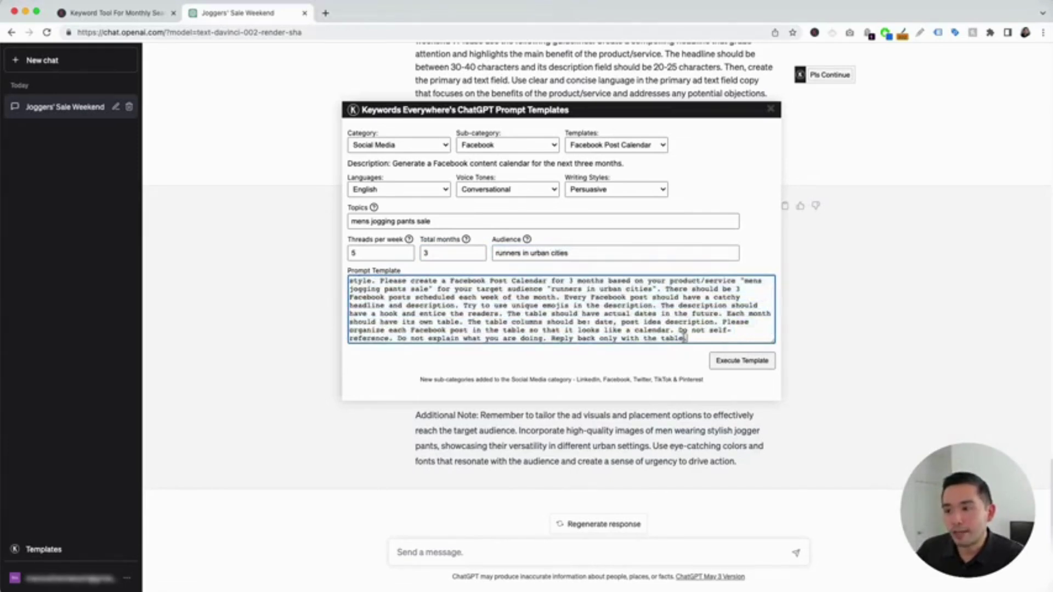
left_click(742, 360)
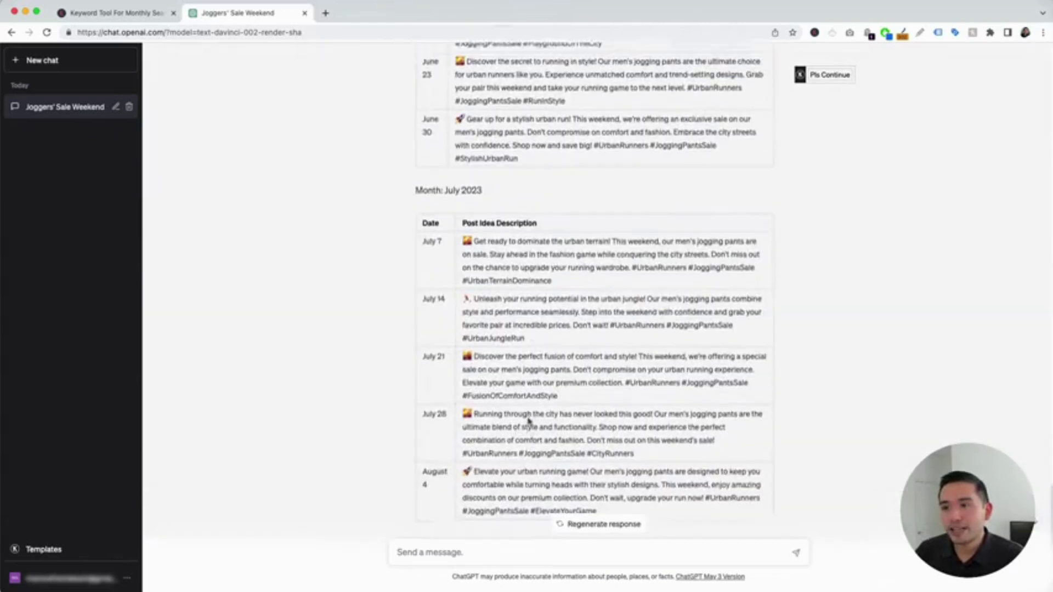
Inspect the June 2, 9, 16 and 23 posts, then scroll down to the August heading
scroll(528, 421, "up", 3)
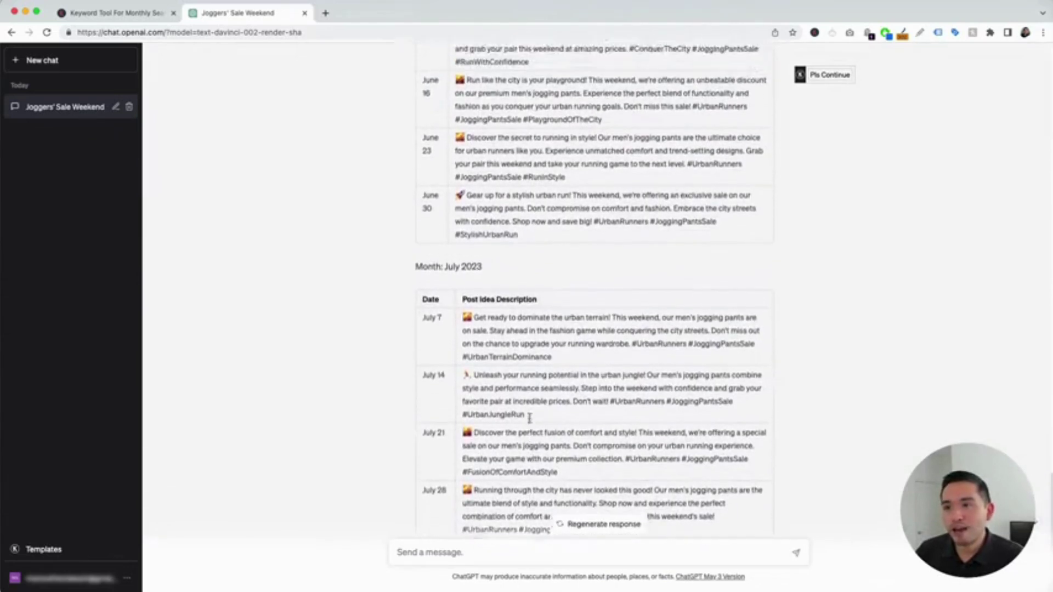
scroll(529, 420, "up", 5)
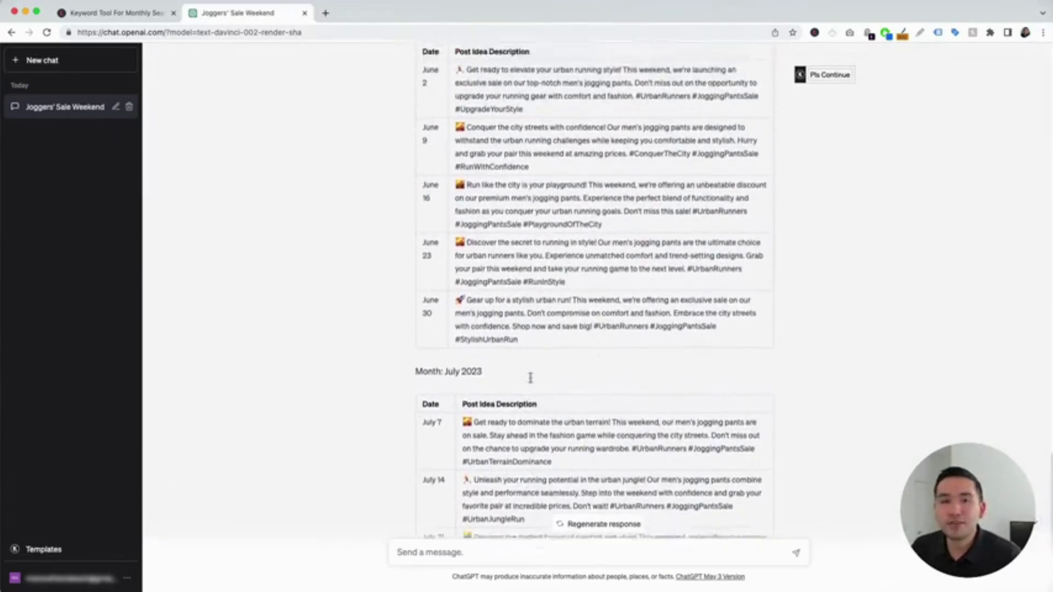
scroll(529, 378, "up", 2)
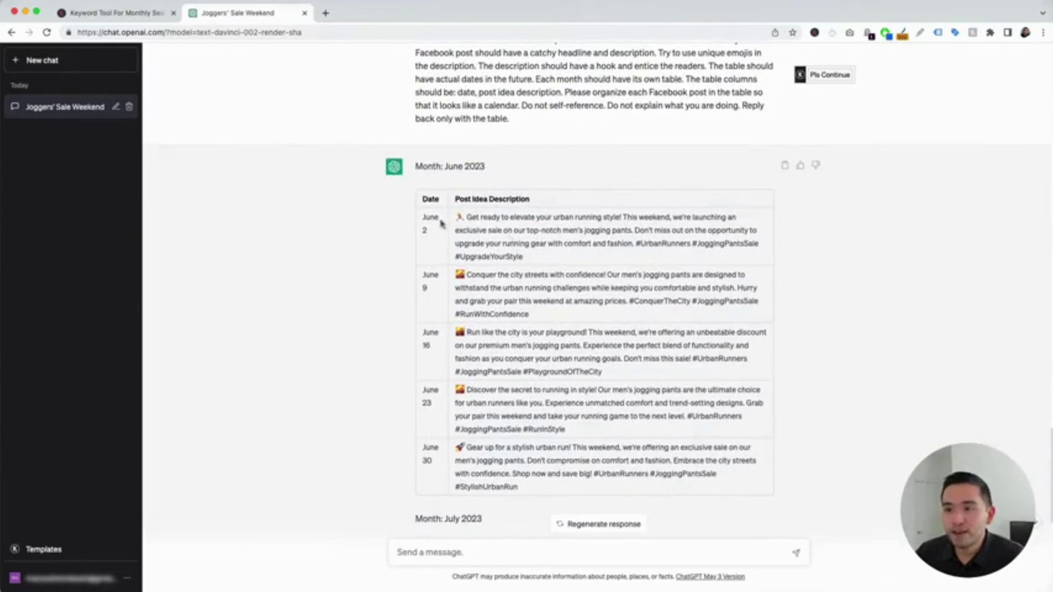
left_click_drag(457, 217, 539, 258)
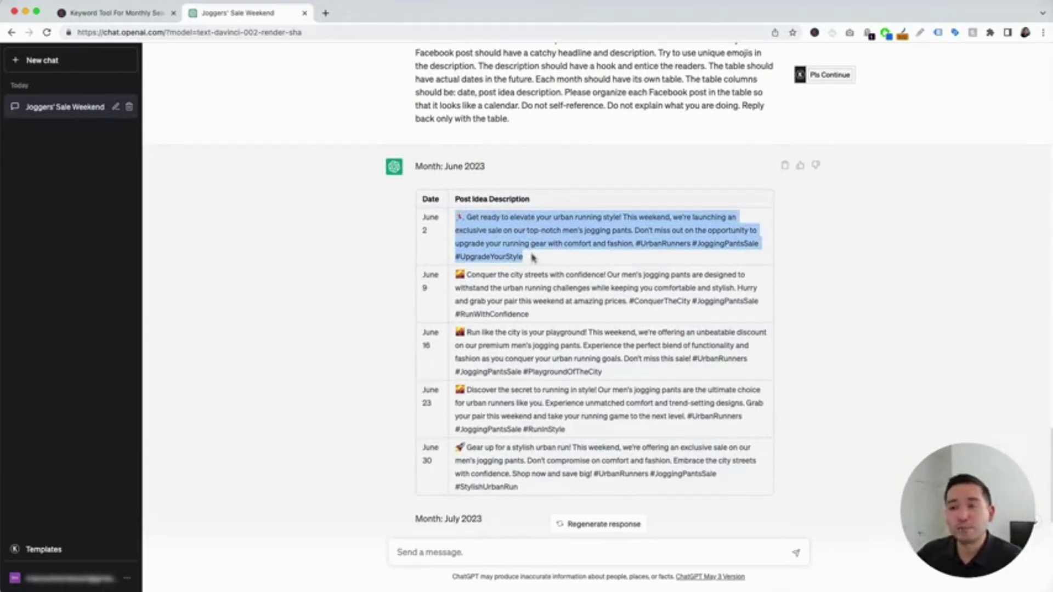
left_click(532, 258)
left_click_drag(458, 216, 759, 244)
left_click_drag(457, 275, 540, 317)
left_click_drag(466, 332, 603, 371)
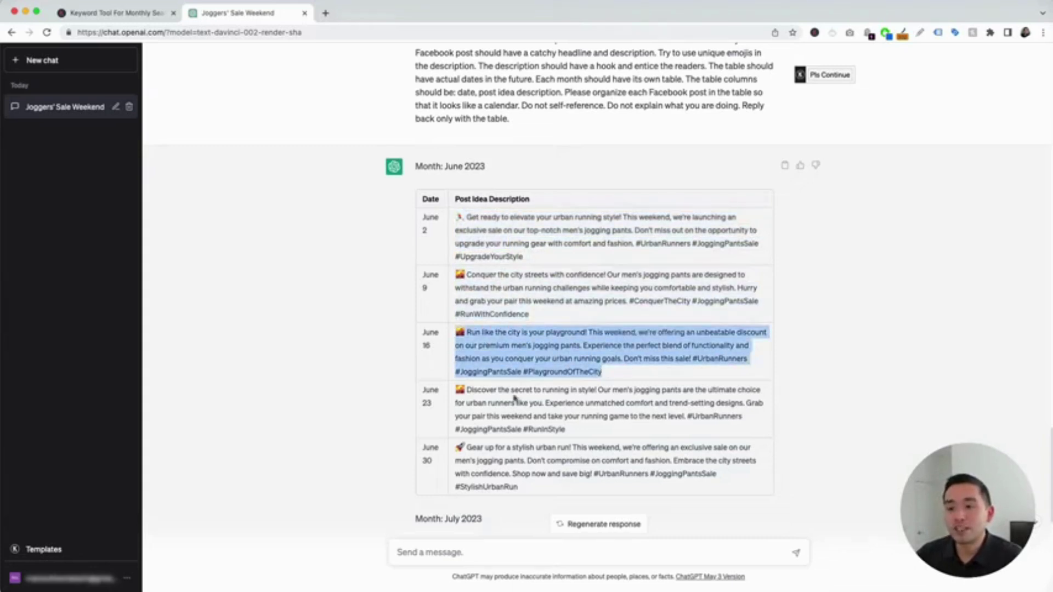
left_click_drag(466, 390, 513, 402)
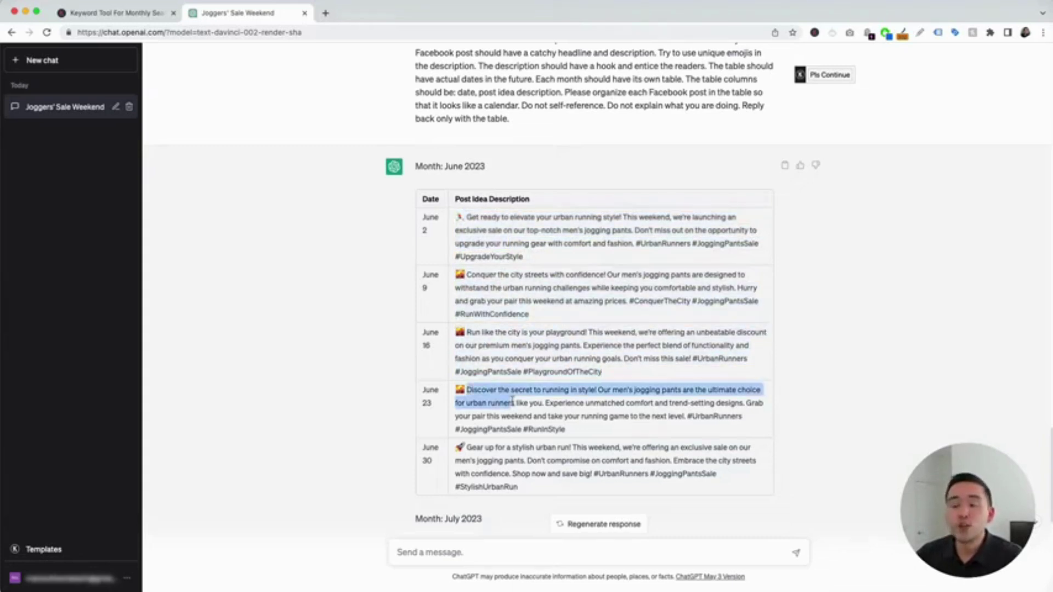
left_click(543, 313)
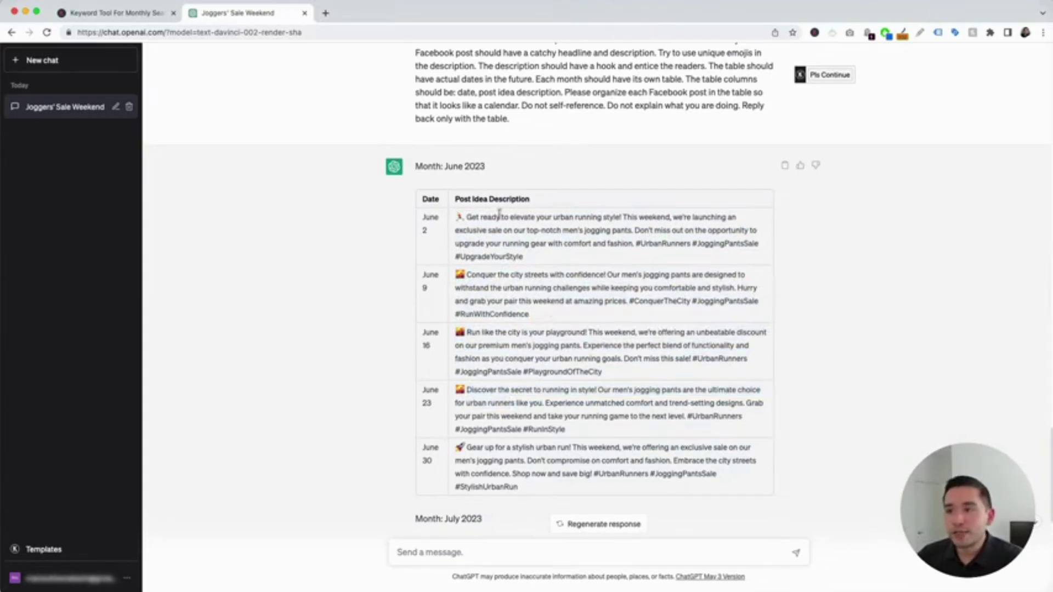
scroll(553, 302, "down", 6)
scroll(490, 375, "down", 1)
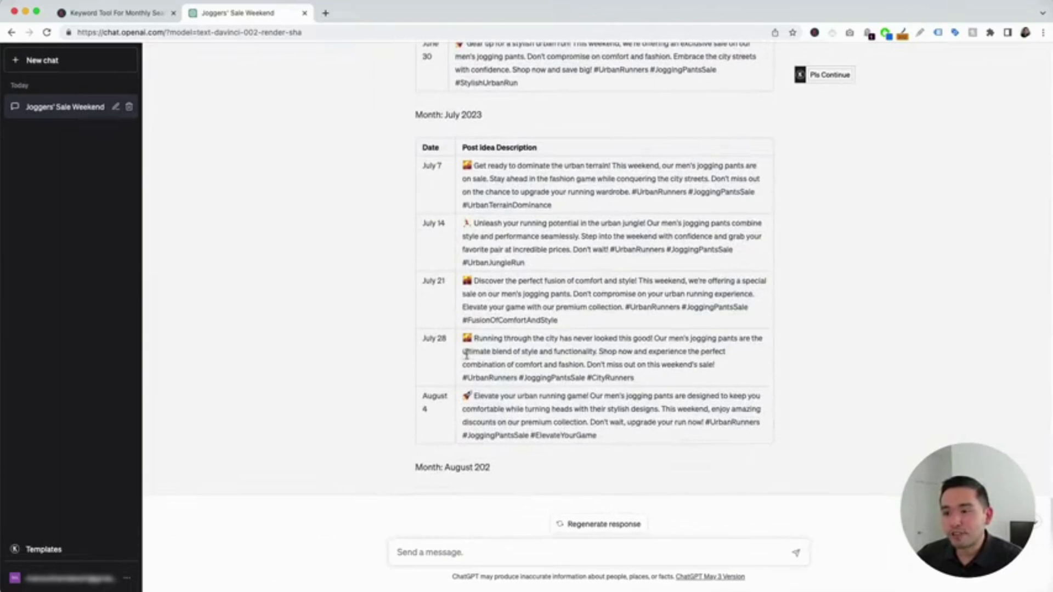
scroll(466, 355, "down", 1)
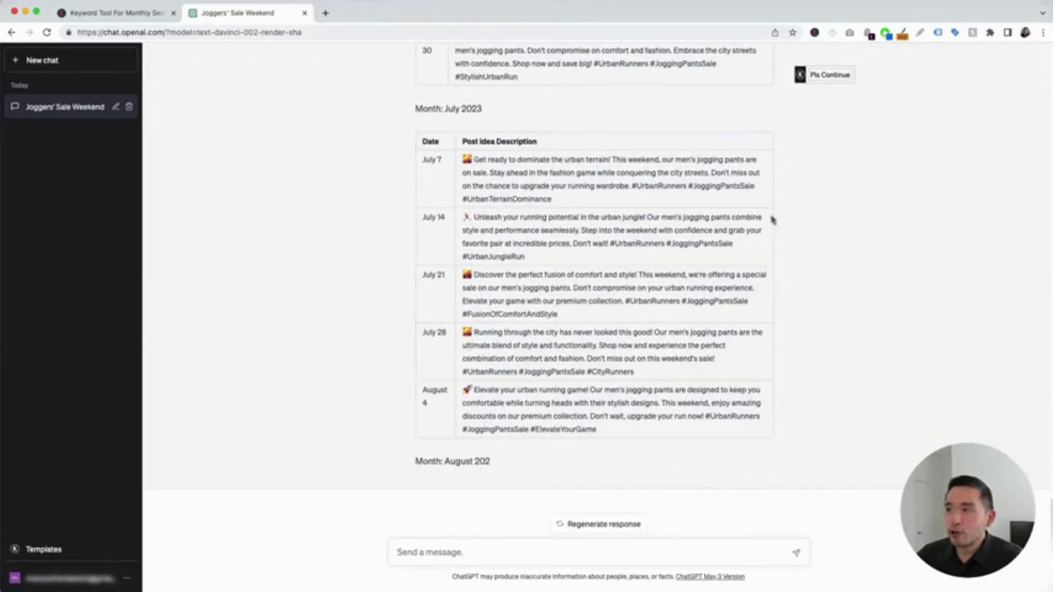
Send 'Please continue writing.' to finish the August–September rows, then review the closing note
mouse_move(826, 80)
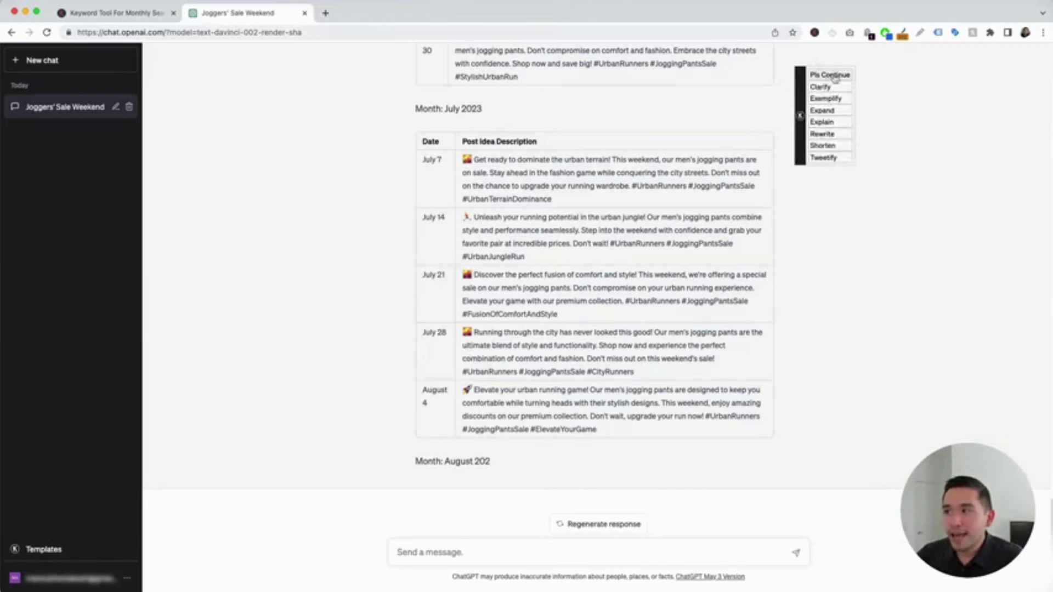
left_click(830, 76)
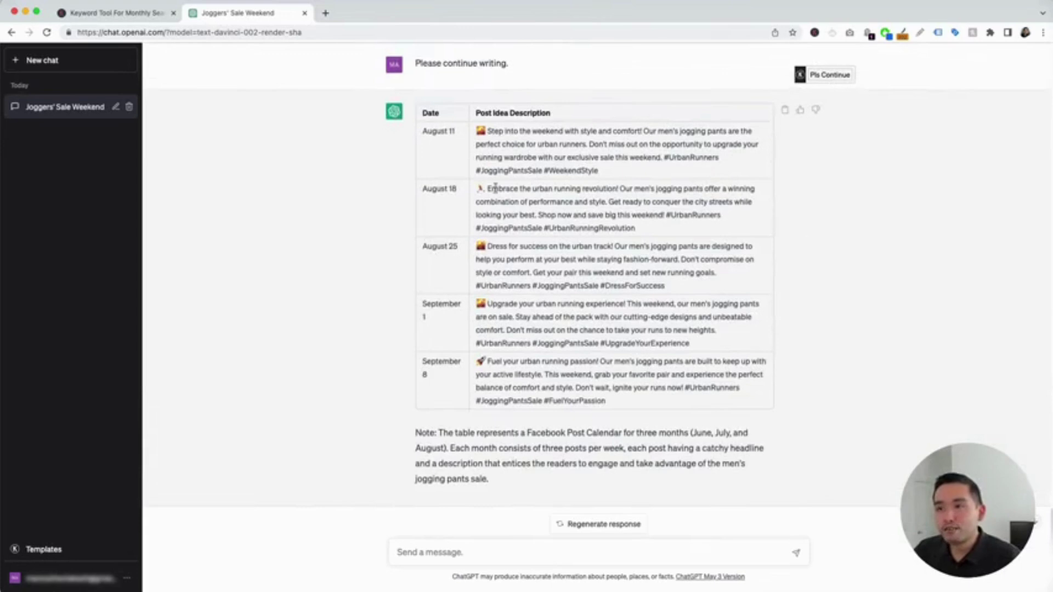
scroll(466, 389, "down", 1)
left_click_drag(417, 420, 510, 469)
left_click(509, 467)
scroll(508, 467, "up", 15)
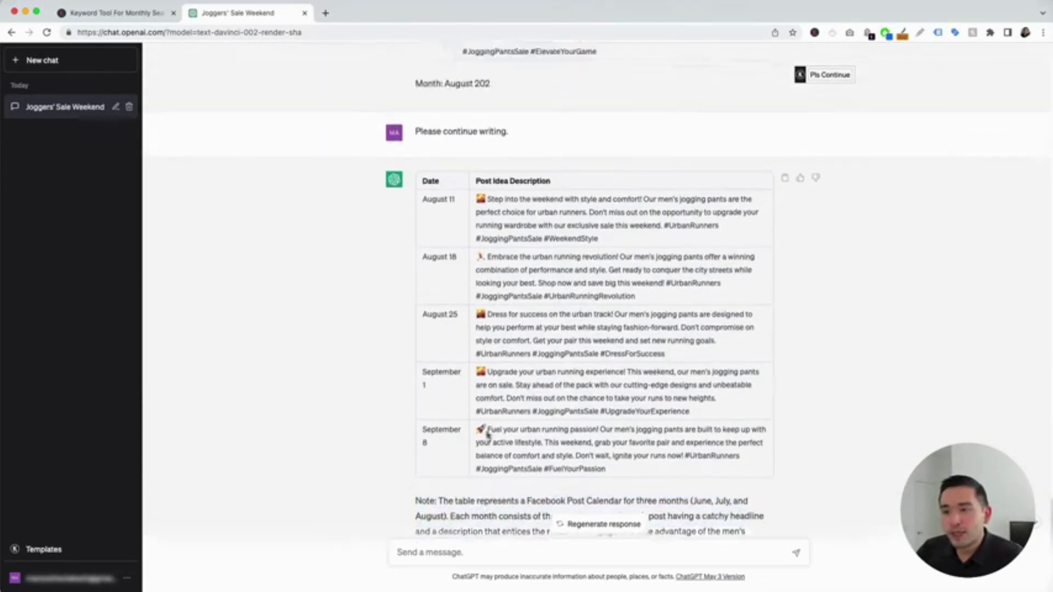
scroll(484, 215, "up", 5)
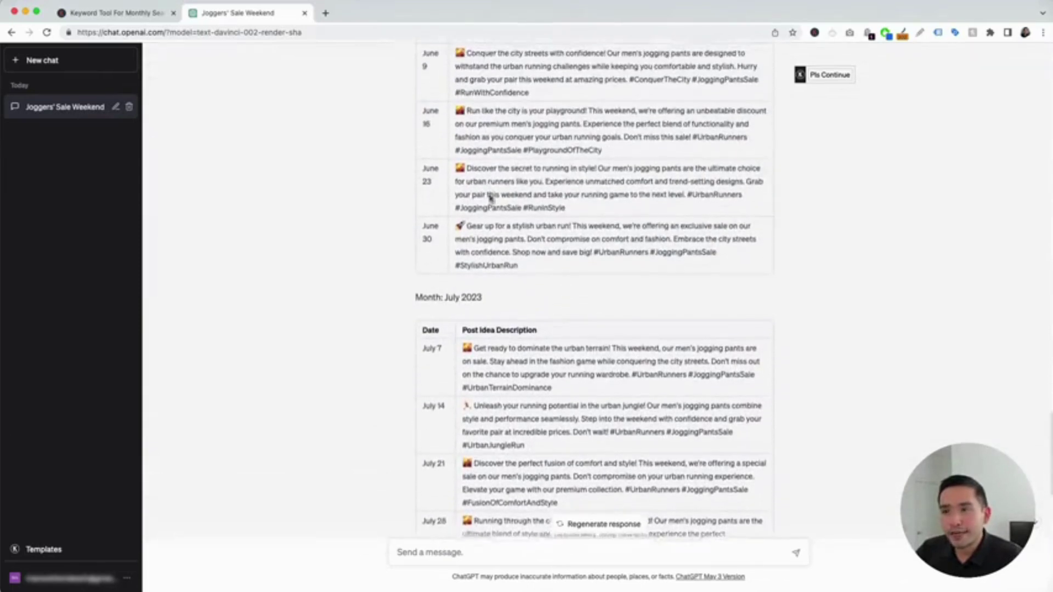